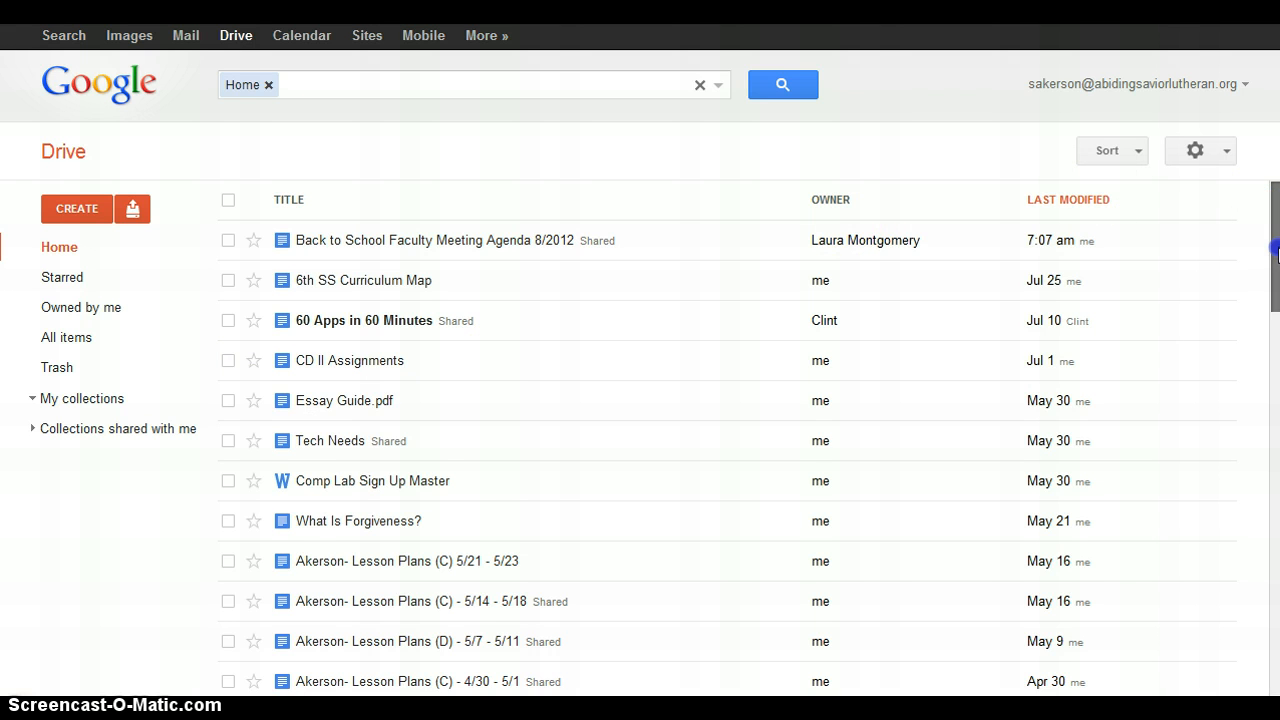
pyautogui.moveTo(1278, 255)
pyautogui.mouseDown()
pyautogui.moveTo(1277, 525)
pyautogui.moveTo(1277, 255)
pyautogui.mouseUp()
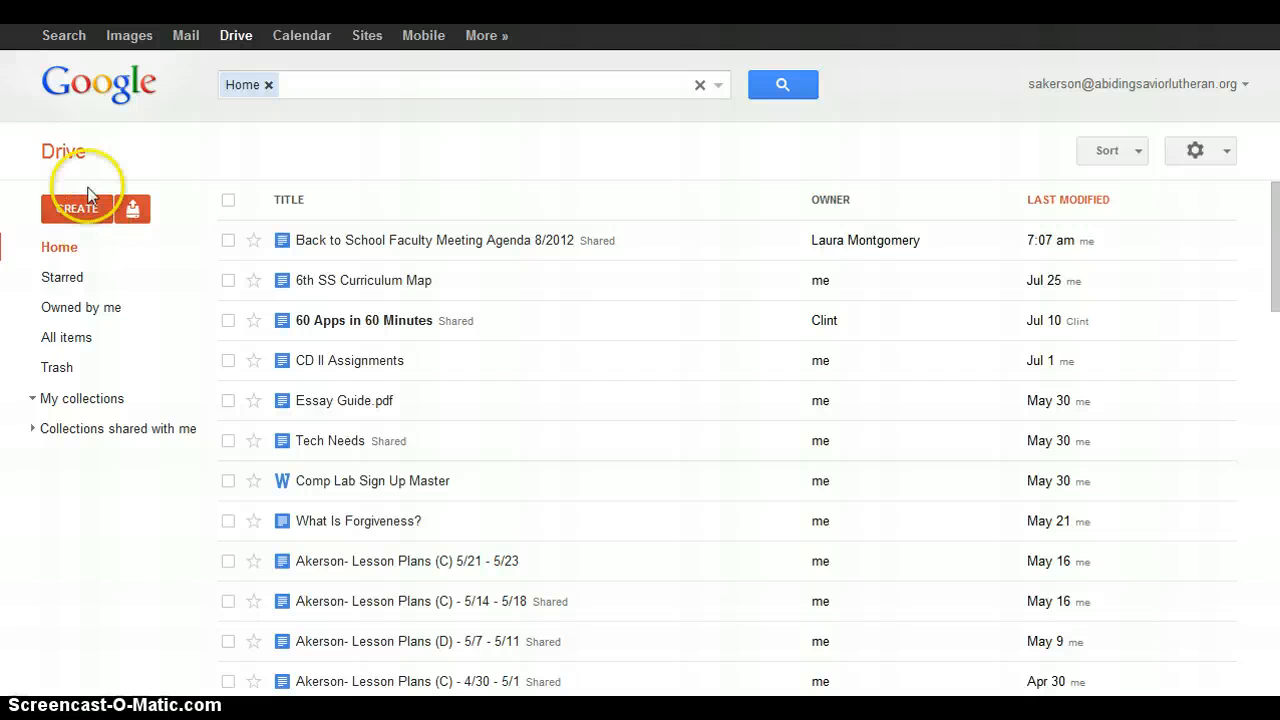
pyautogui.click(137, 214)
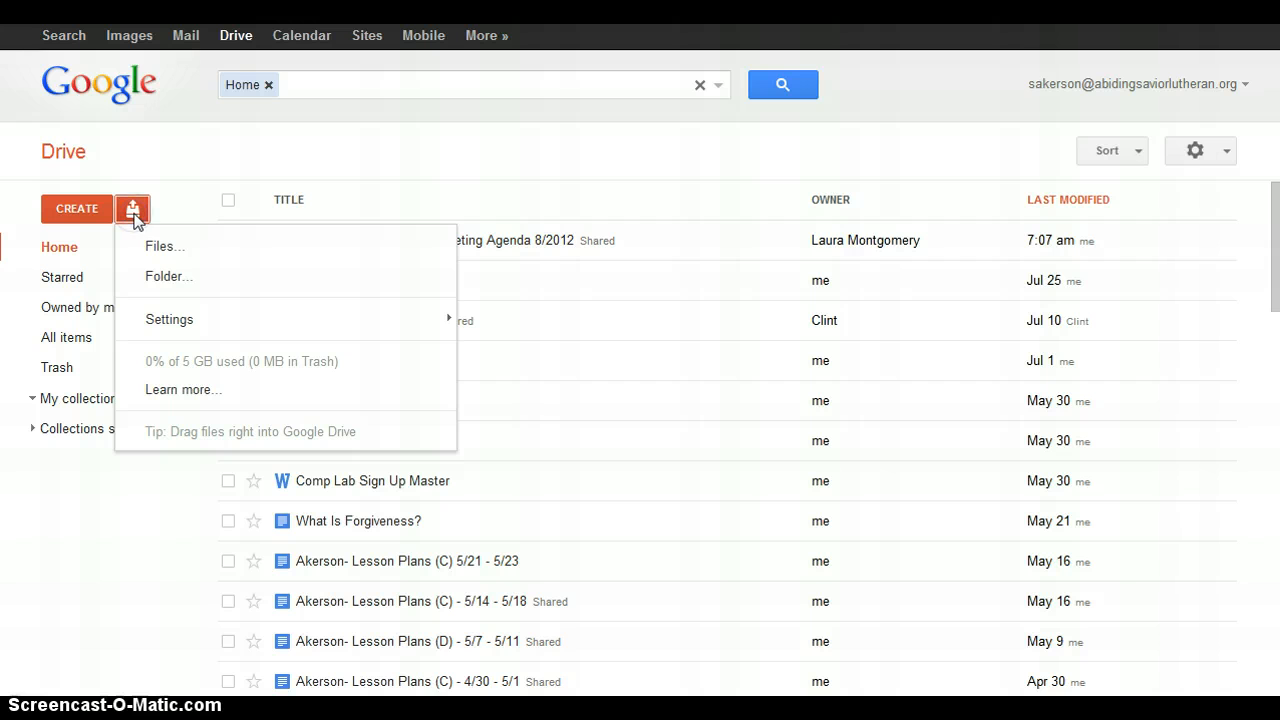
pyautogui.click(163, 245)
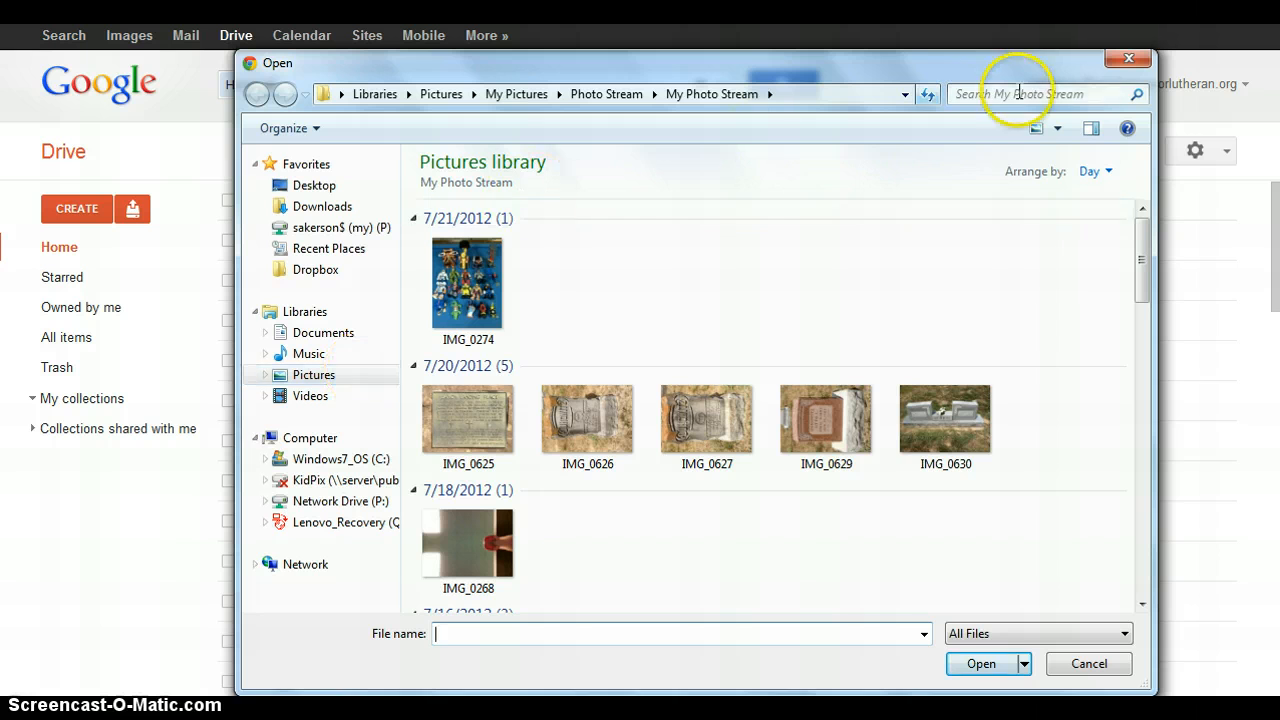
pyautogui.click(1128, 58)
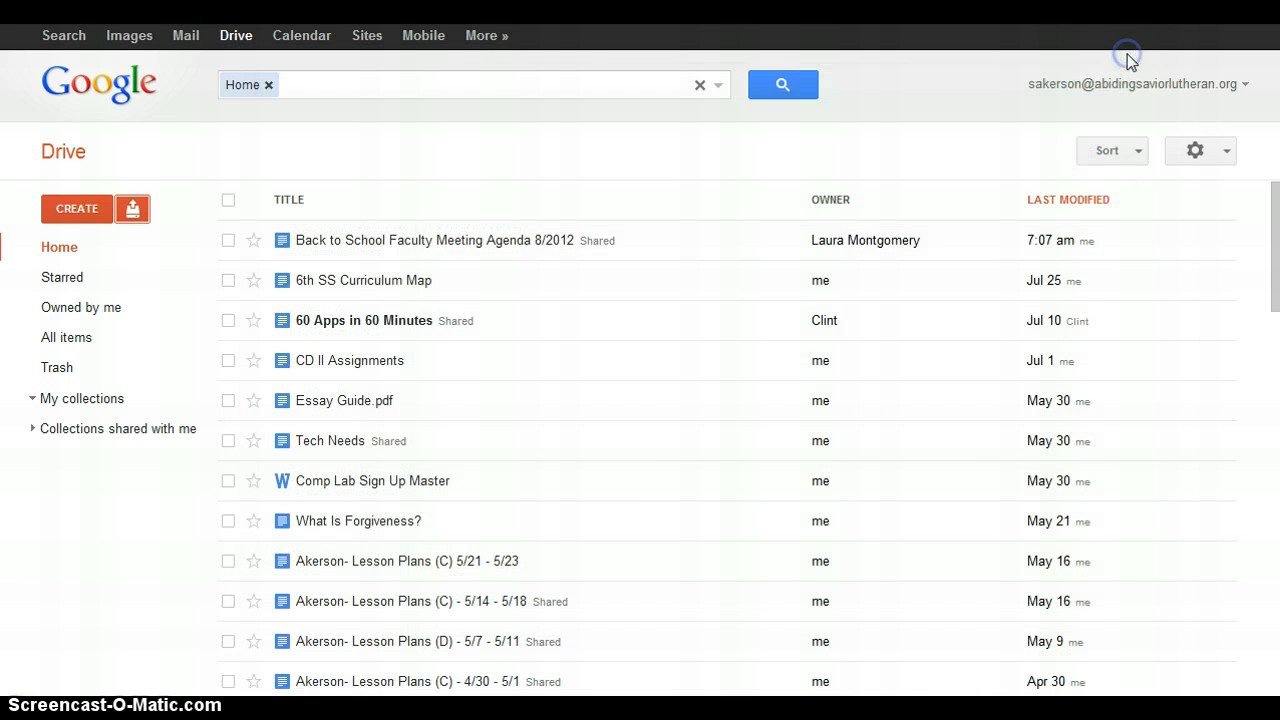
pyautogui.click(629, 494)
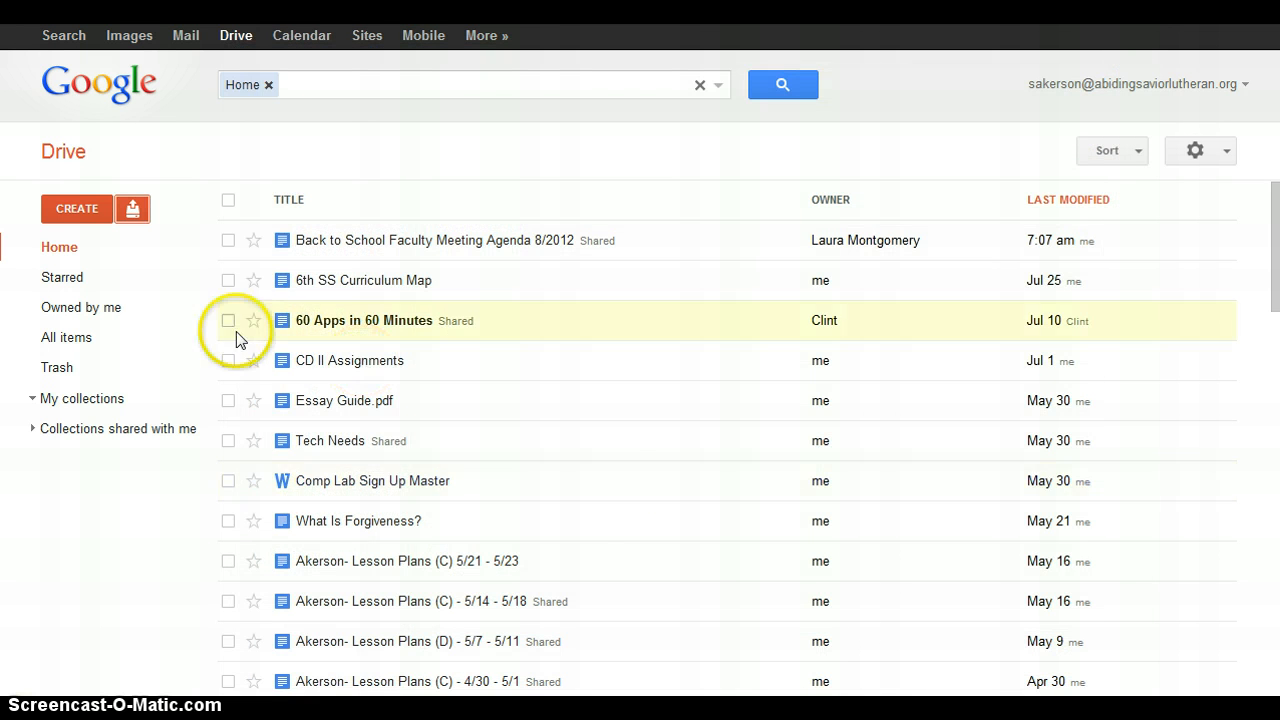
# - Create a new blank text document from the Drive file list
pyautogui.click(84, 208)
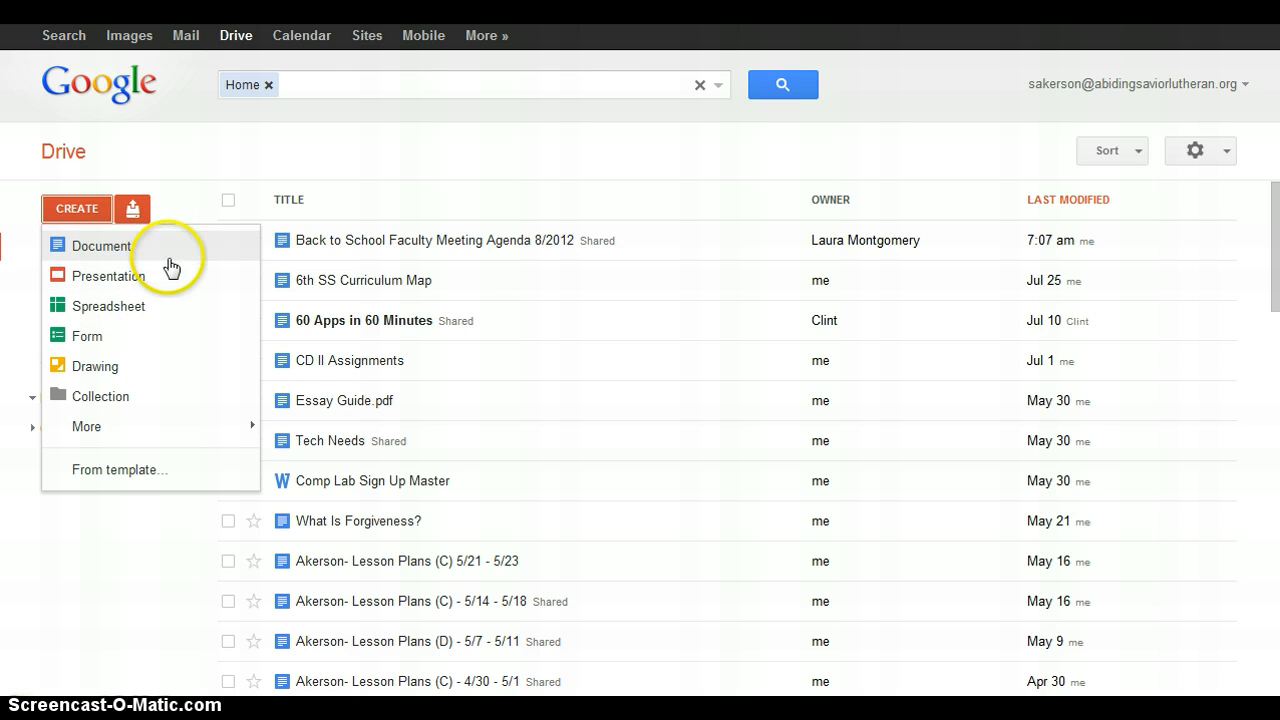
pyautogui.click(178, 313)
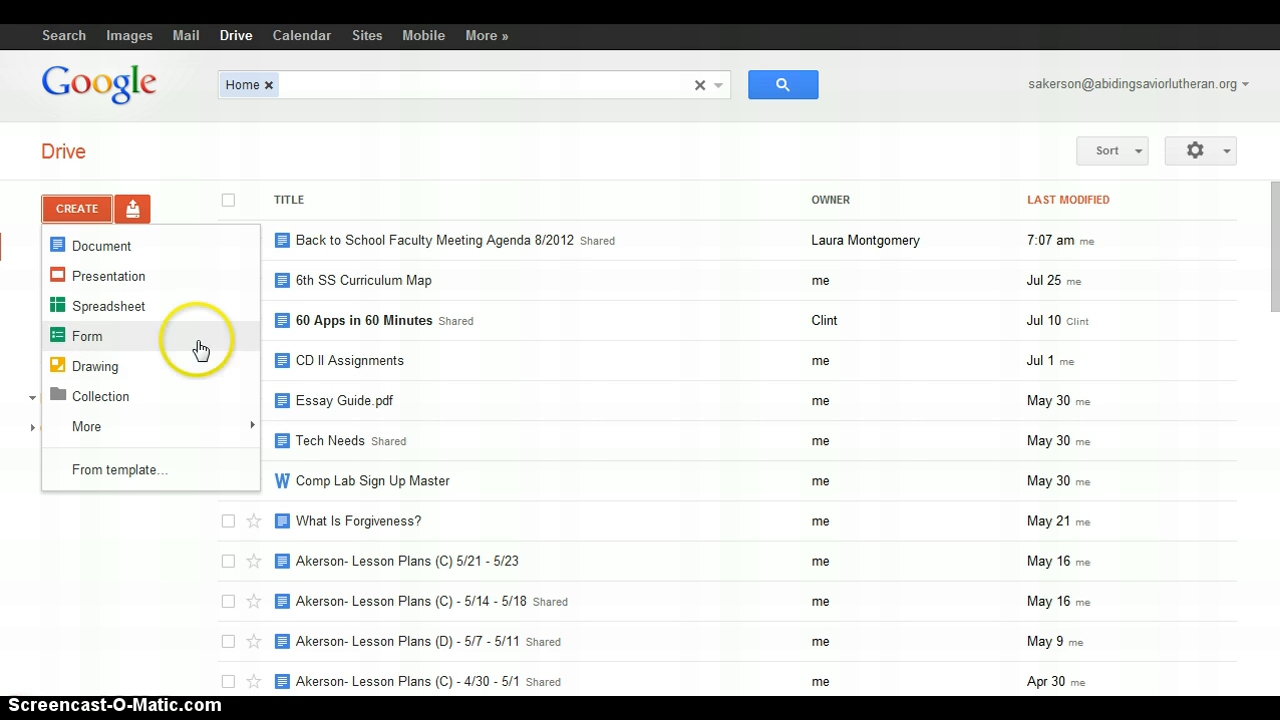
pyautogui.click(190, 247)
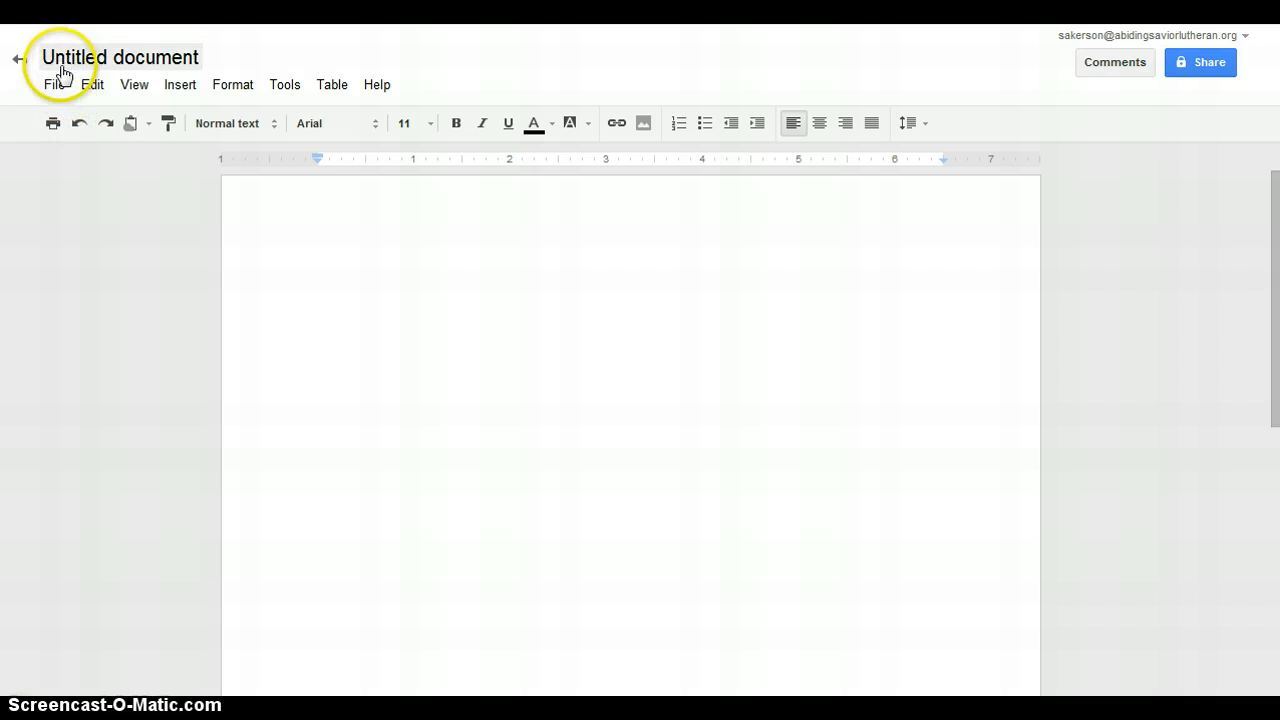
# - Rename the untitled document as "Google Docs How To page"
pyautogui.click(176, 66)
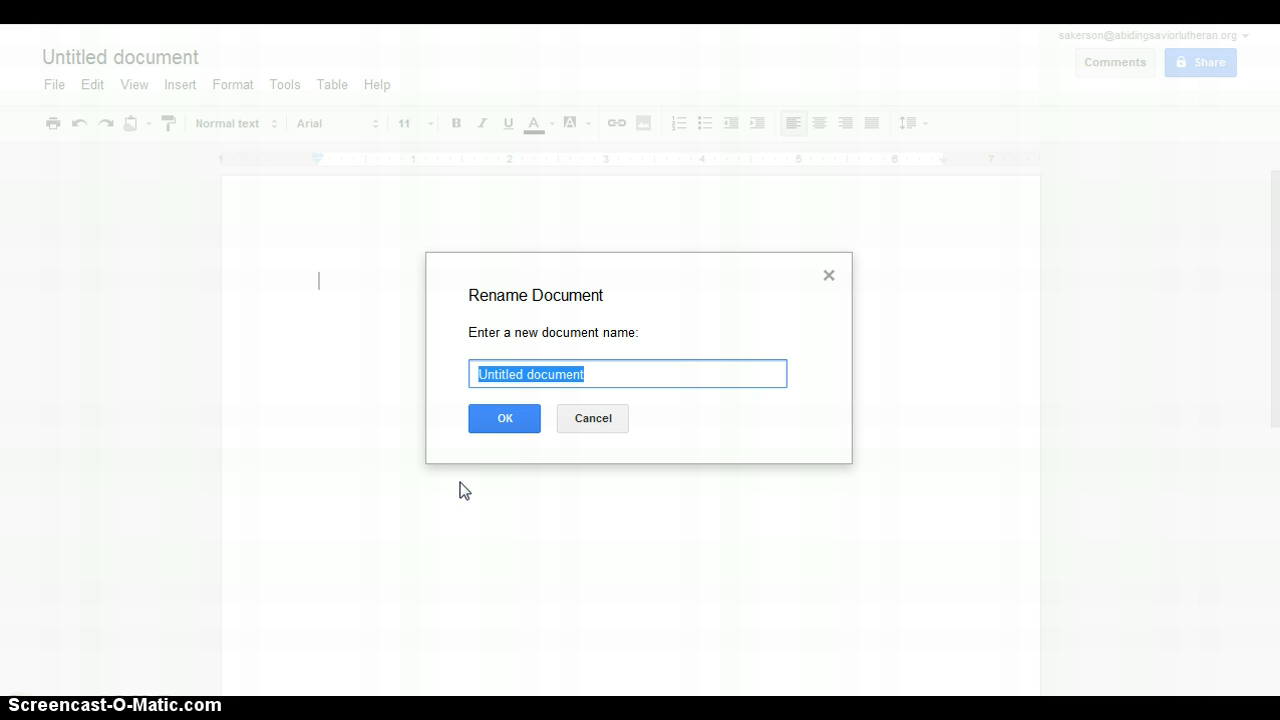
pyautogui.write('Googld')
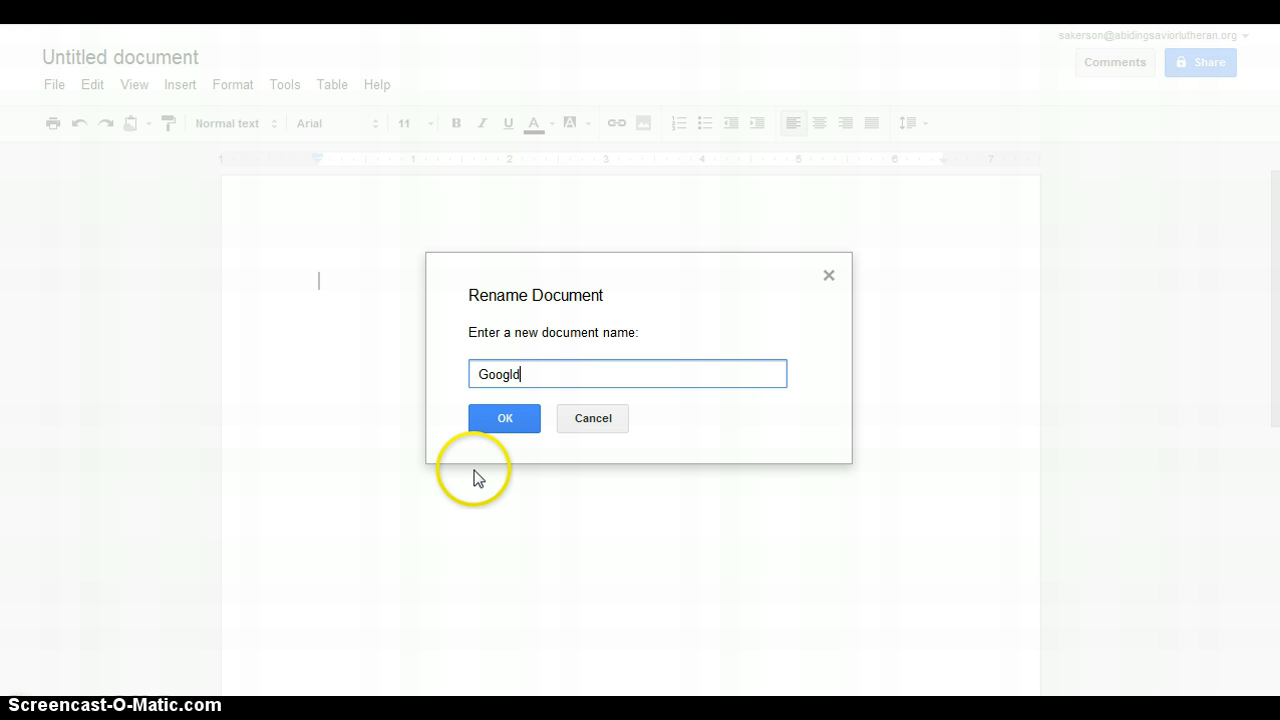
pyautogui.press('BackSpace')
pyautogui.write('e Docs')
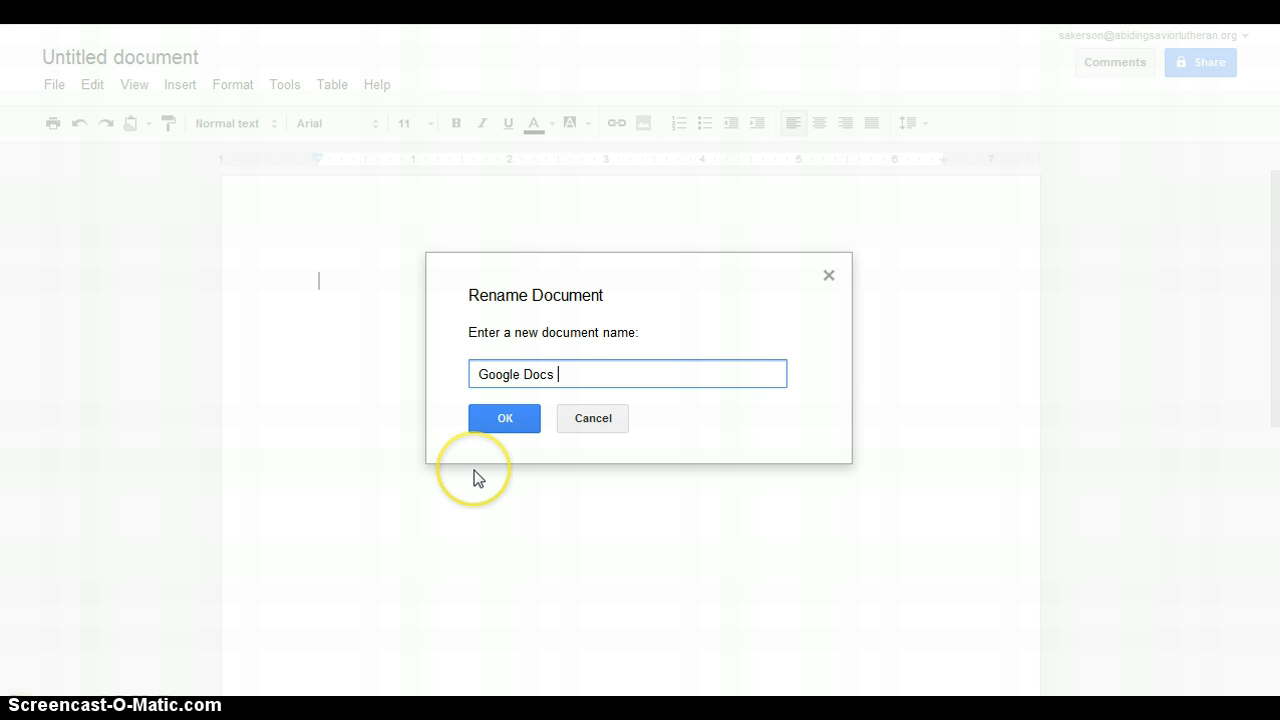
pyautogui.write(' How ')
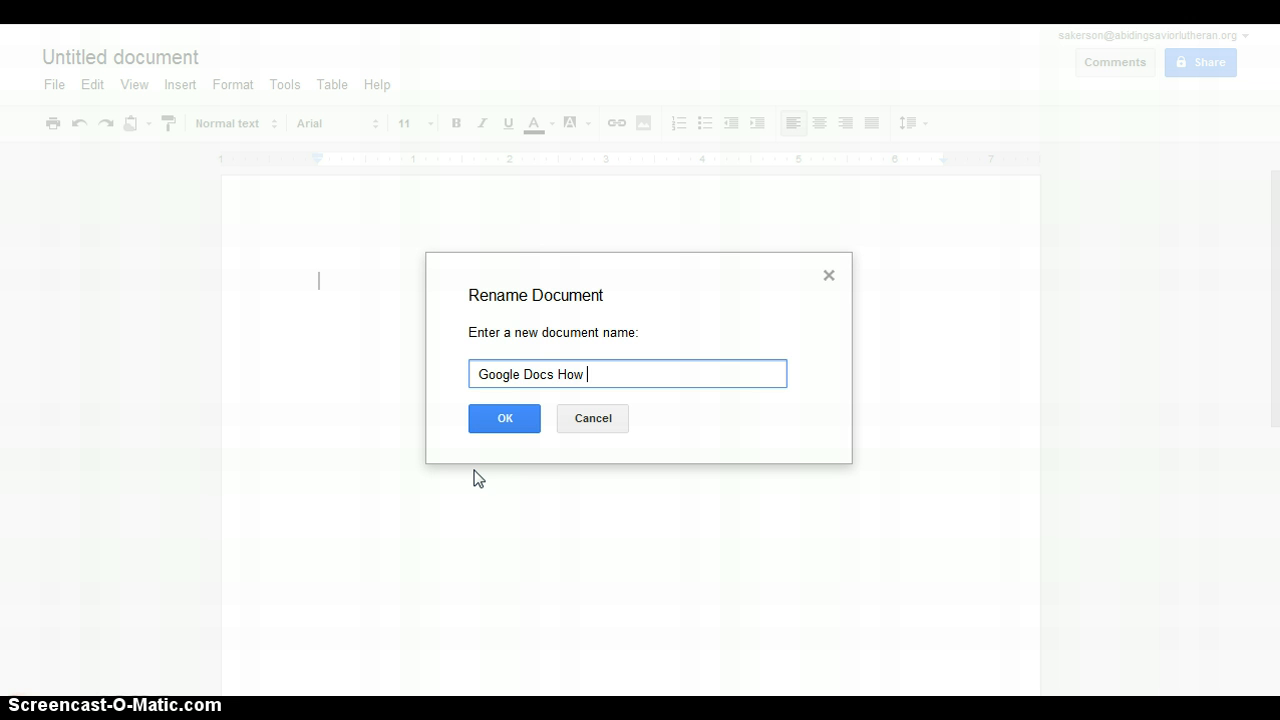
pyautogui.write('To page')
pyautogui.click(505, 417)
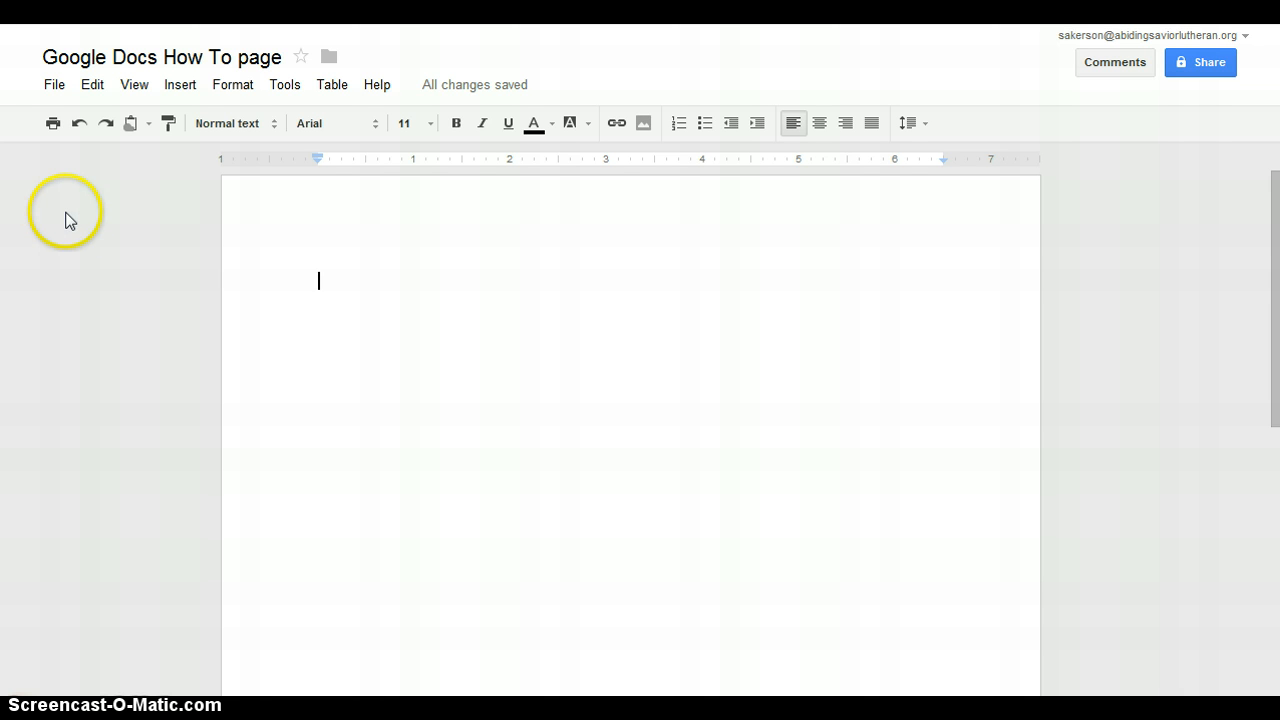
# - Write "You can type." as the first line of the document, followed by a blank line
pyautogui.write('Yo')
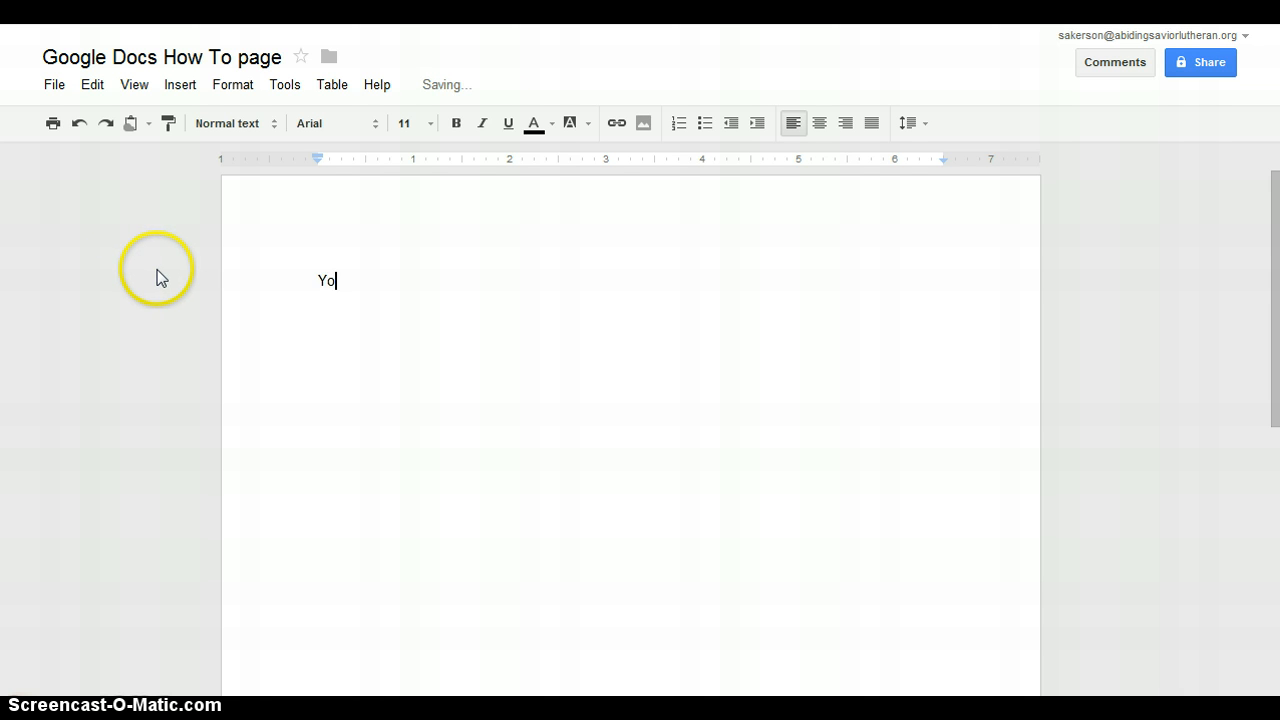
pyautogui.write('u can type.')
pyautogui.press('Return')
pyautogui.press('Return')
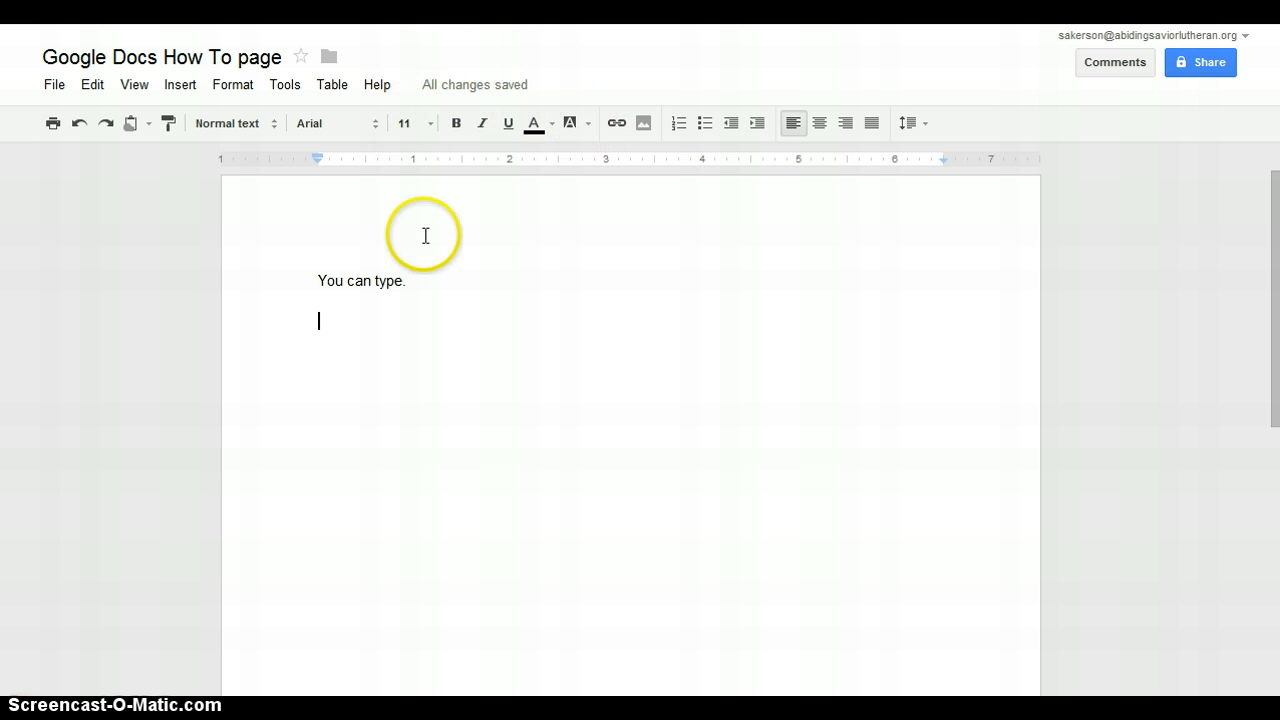
# - Add the line "Other things you can do are:" below the blank line and start a new line
pyautogui.write('Othe')
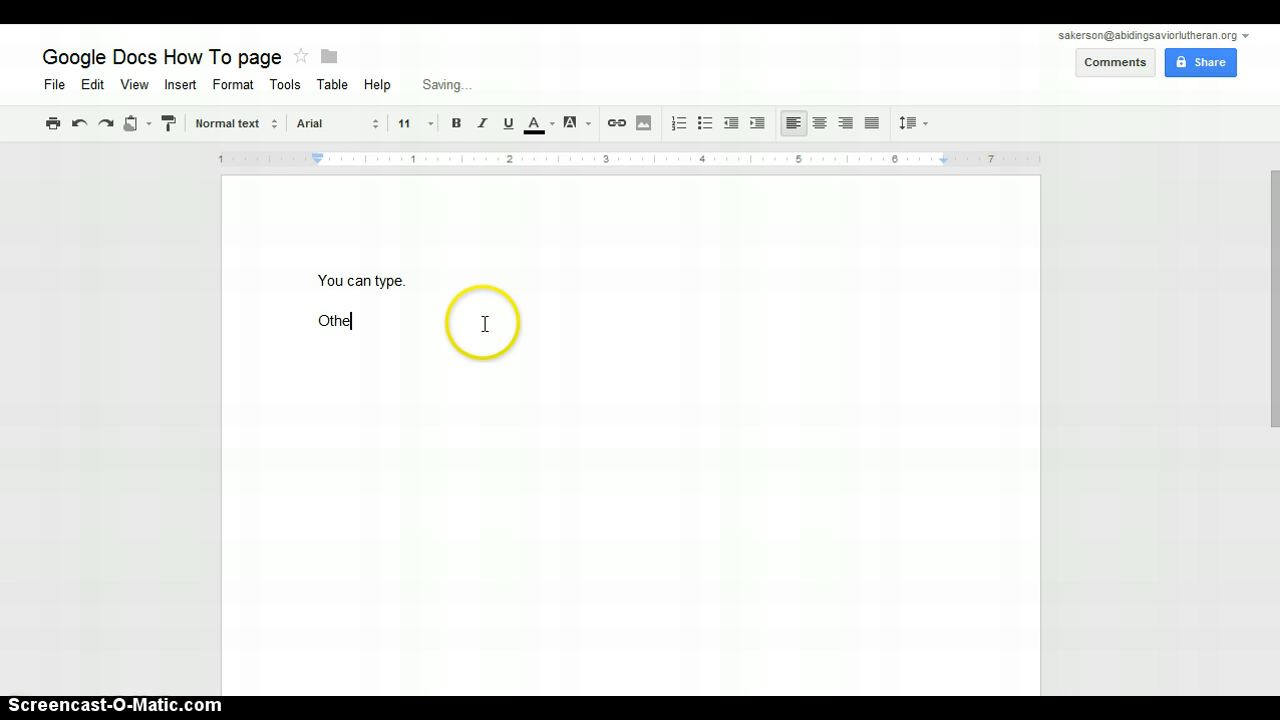
pyautogui.write('r things you can do is')
pyautogui.press('BackSpace')
pyautogui.press('BackSpace')
pyautogui.press('BackSpace')
pyautogui.write('are')
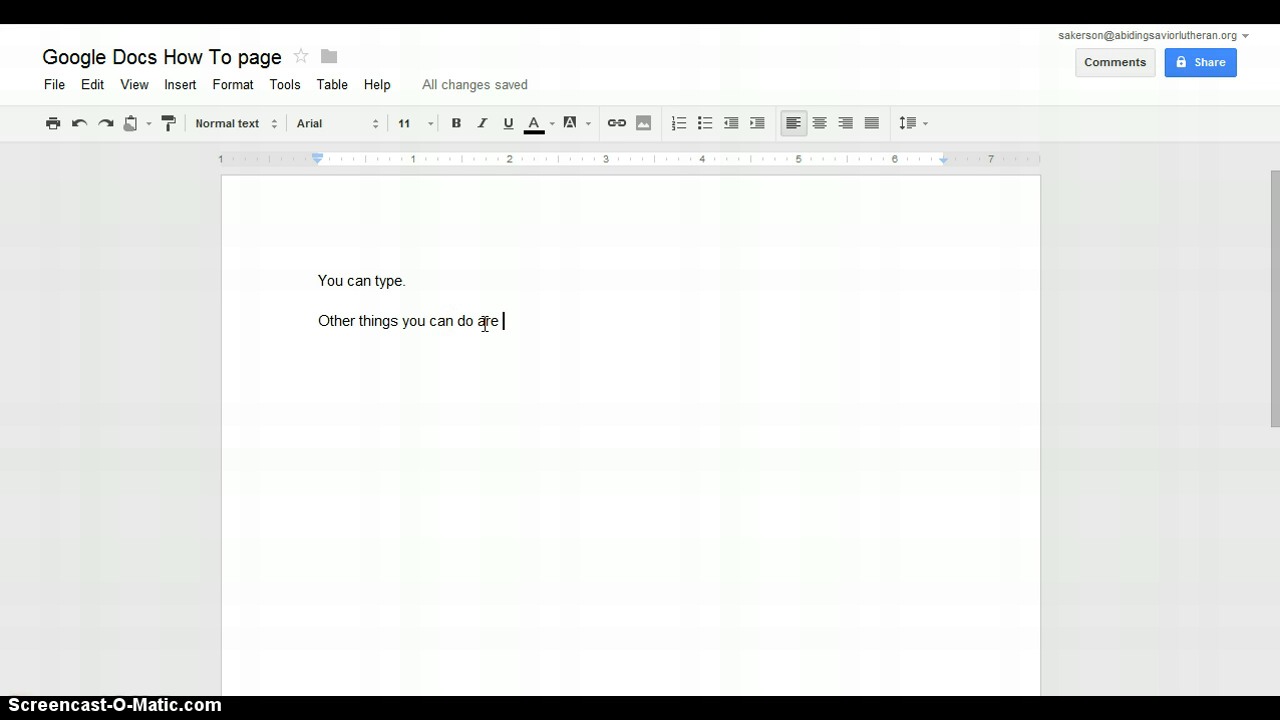
pyautogui.write(':')
pyautogui.press('Return')
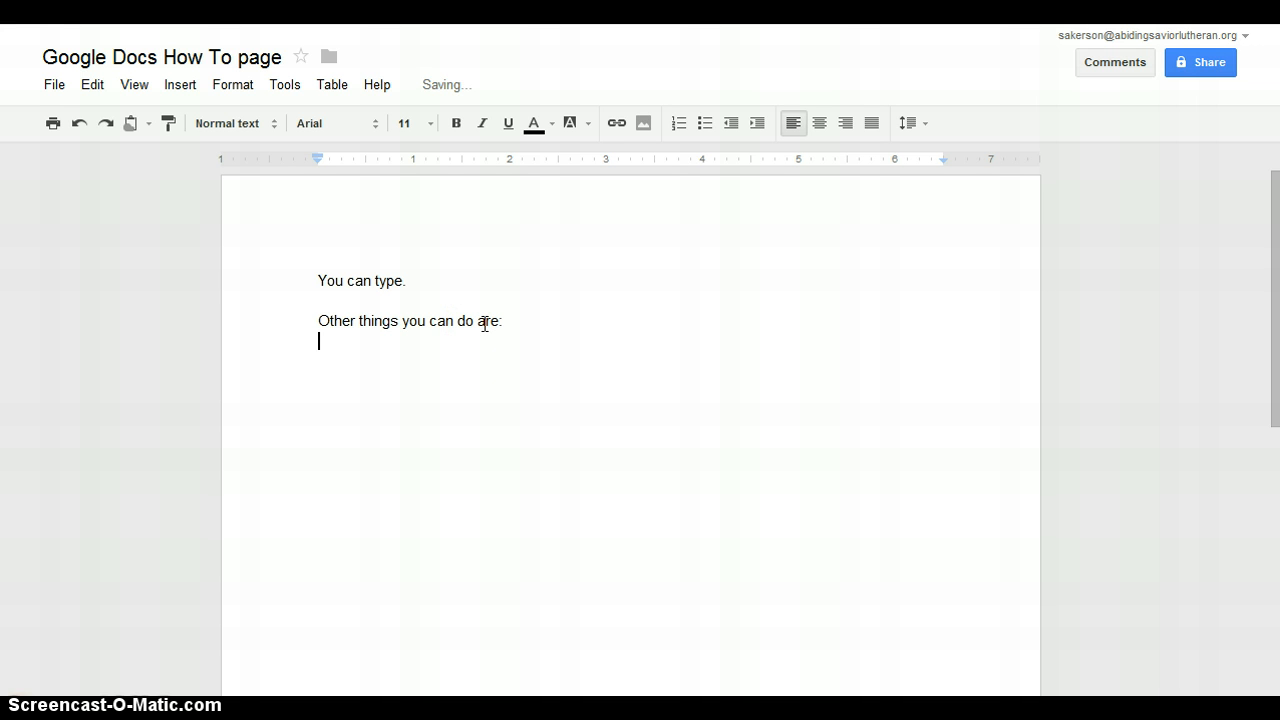
# - Add "Put a table in" and "Bold stuff" on separate lines under the introductory sentence
pyautogui.write('Put a table in')
pyautogui.press('Return')
pyautogui.write('Bold stuff')
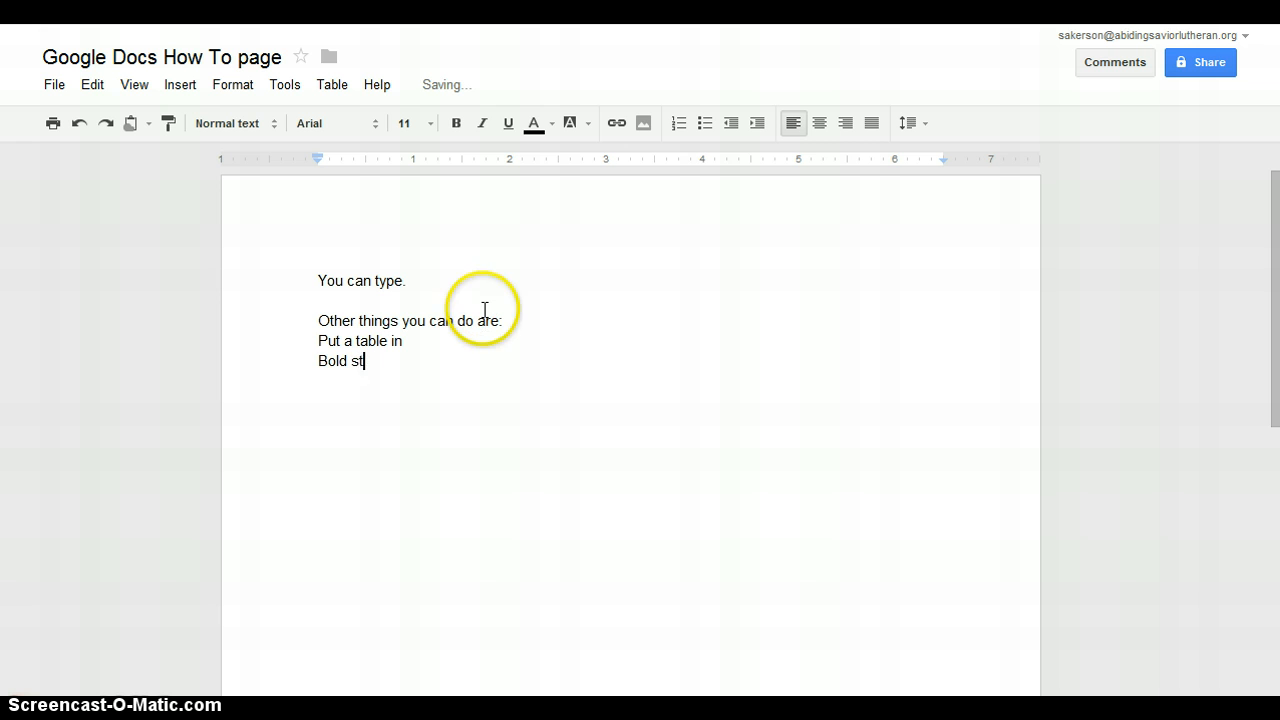
pyautogui.press('Return')
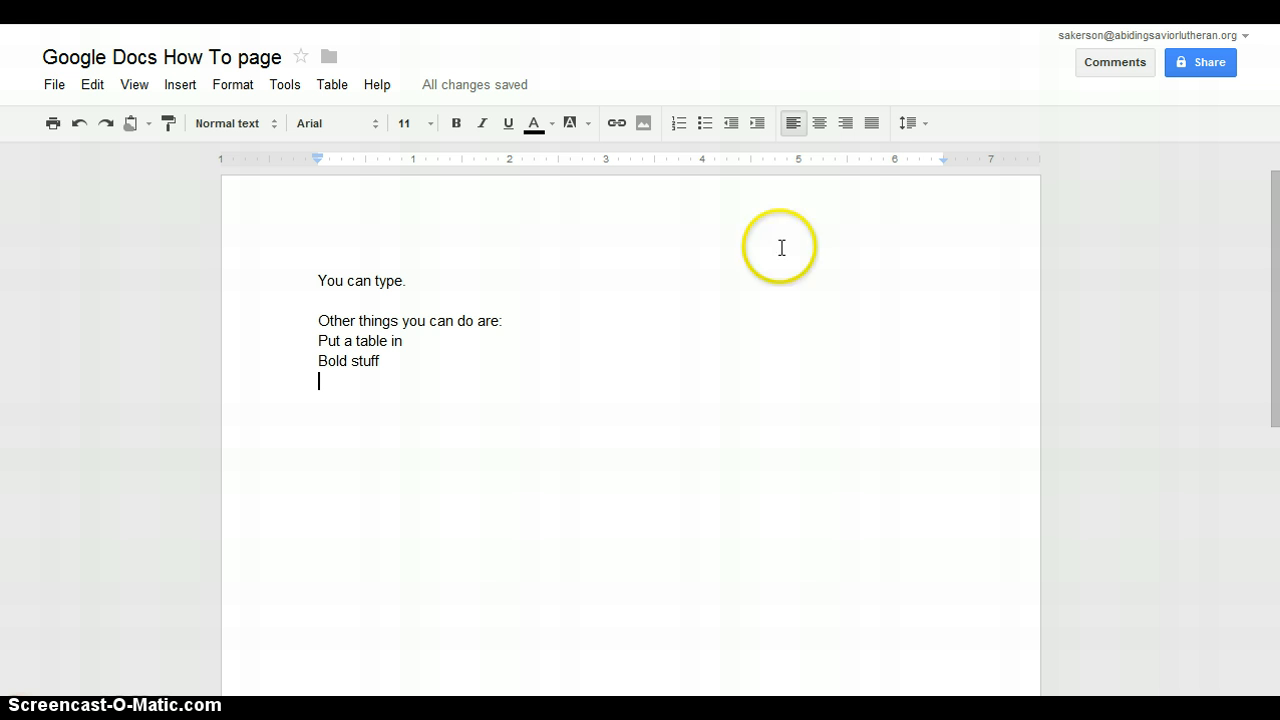
pyautogui.click(52, 90)
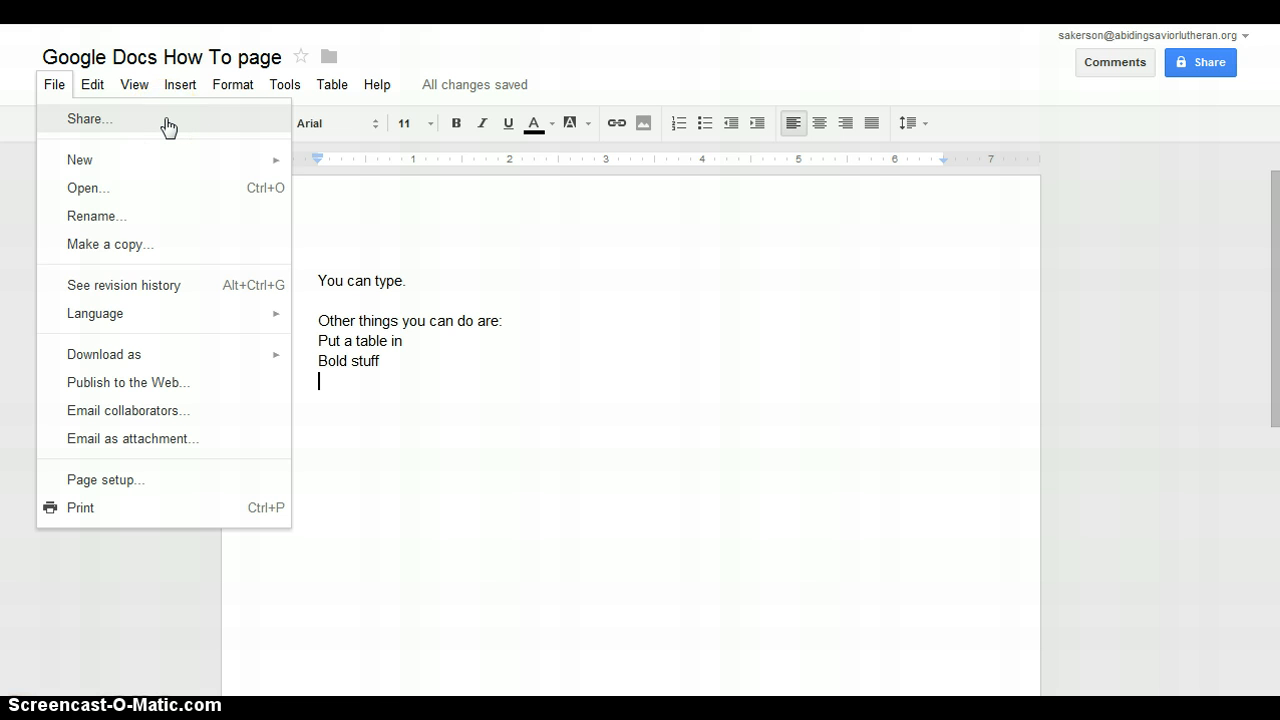
pyautogui.click(90, 85)
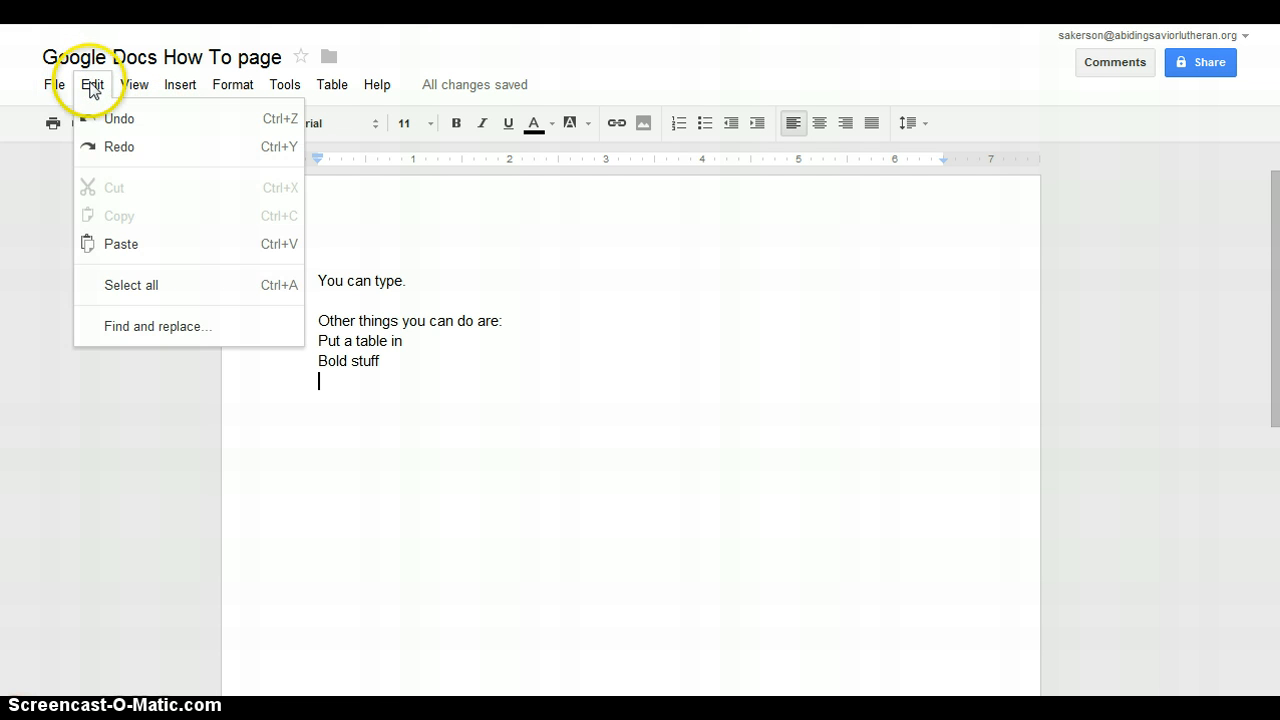
pyautogui.click(135, 86)
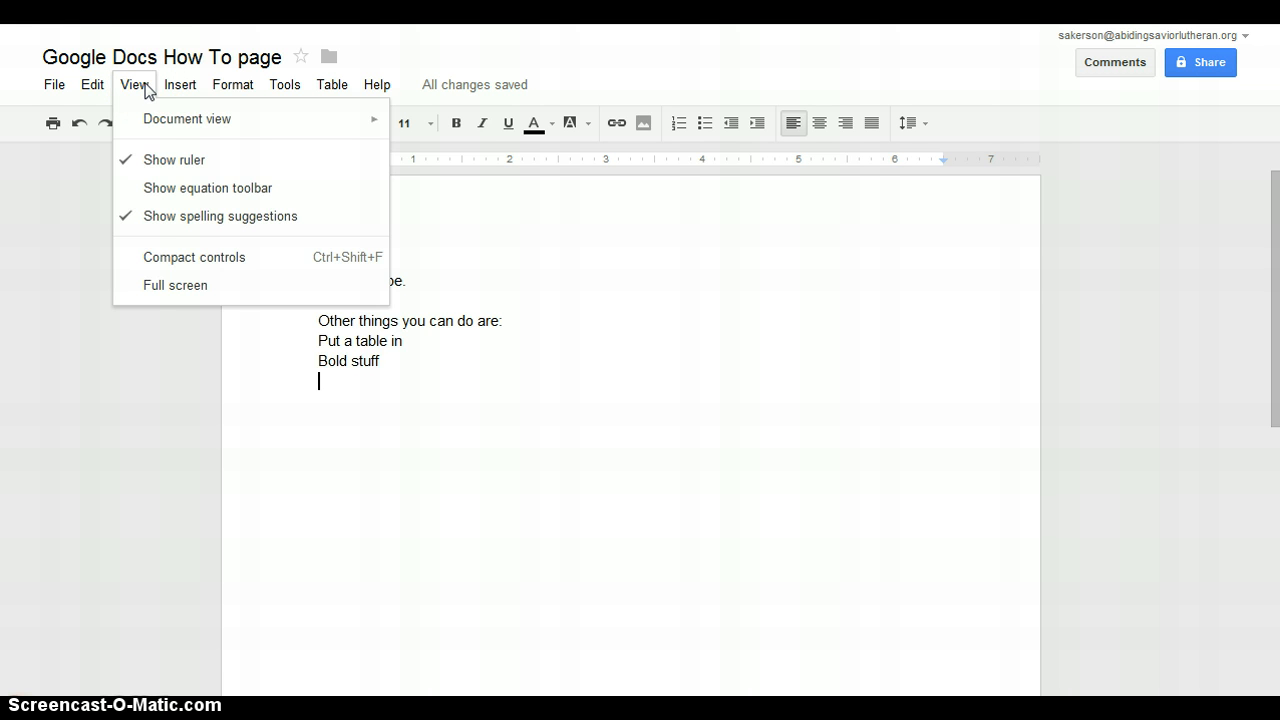
pyautogui.click(180, 86)
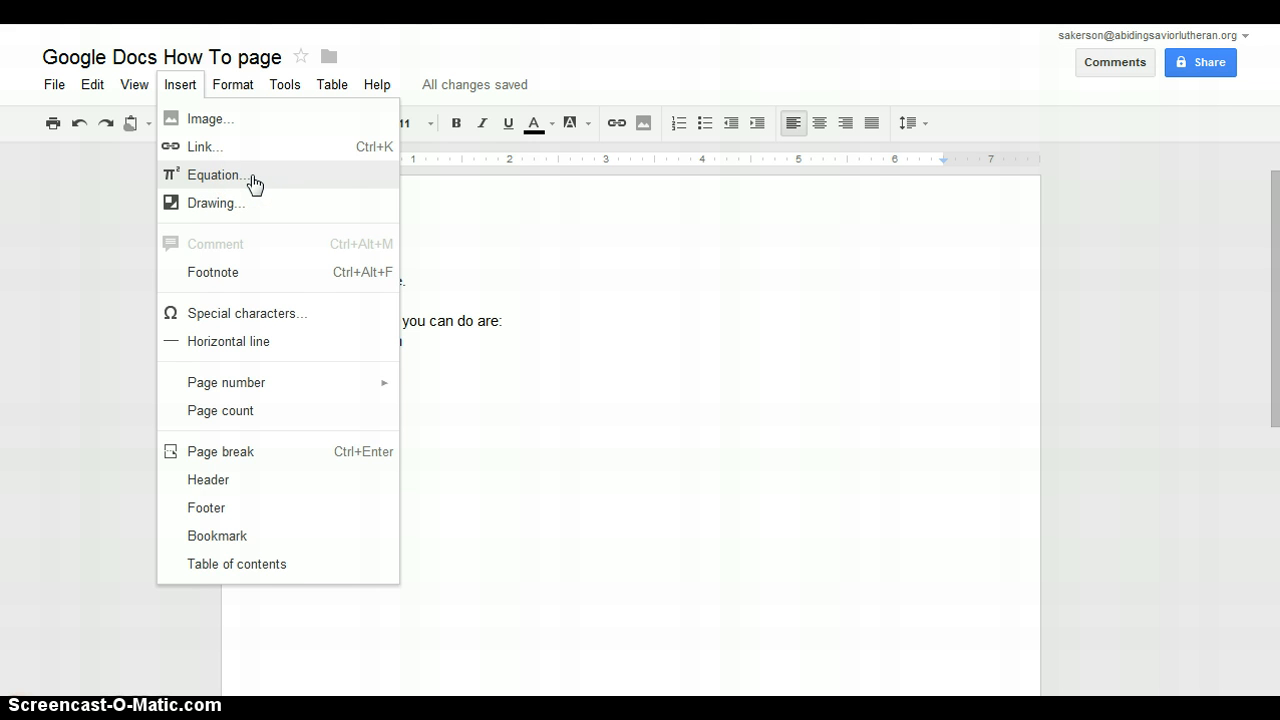
pyautogui.click(251, 84)
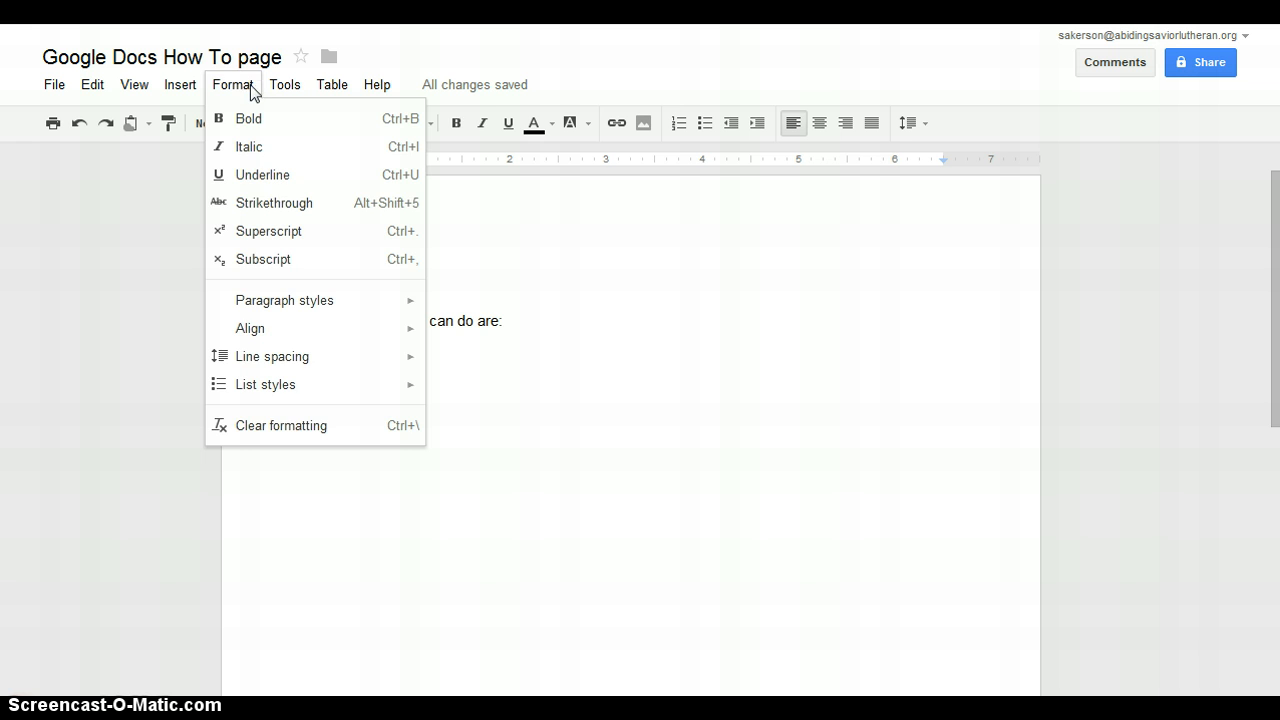
# - Open the Research tool beside the document and search it for "Lutheran Schools"
pyautogui.click(284, 86)
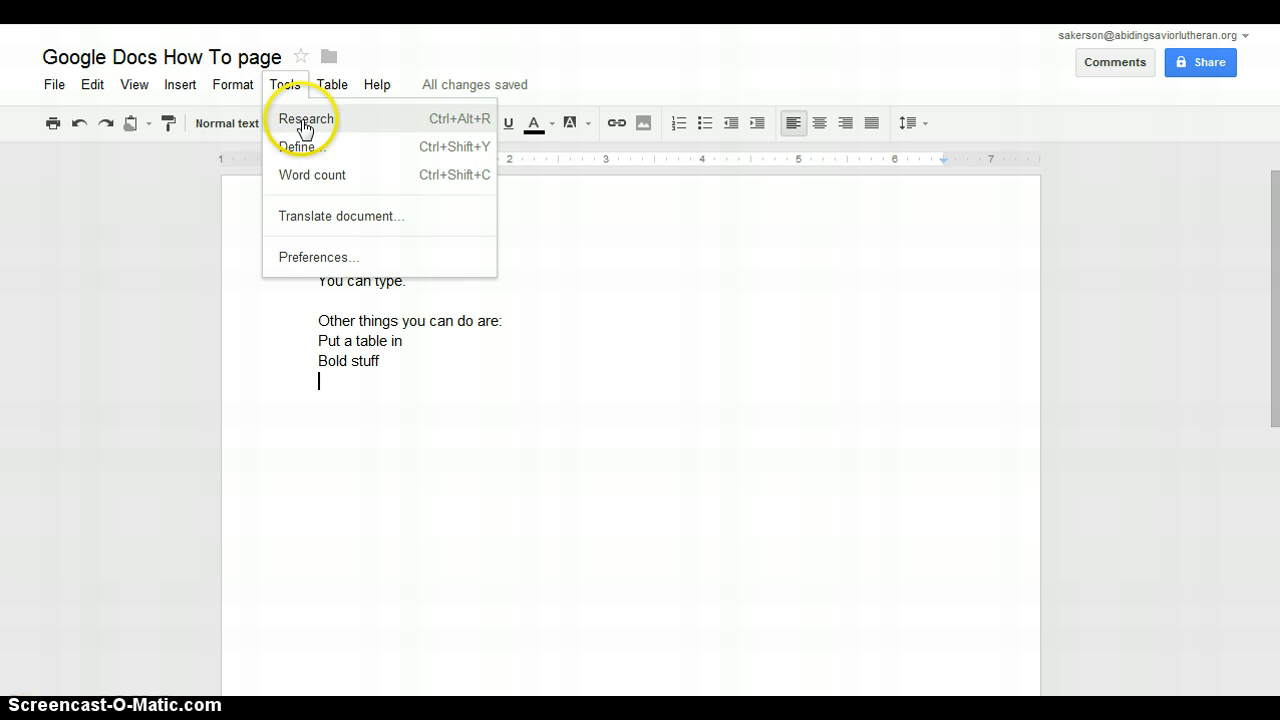
pyautogui.click(335, 163)
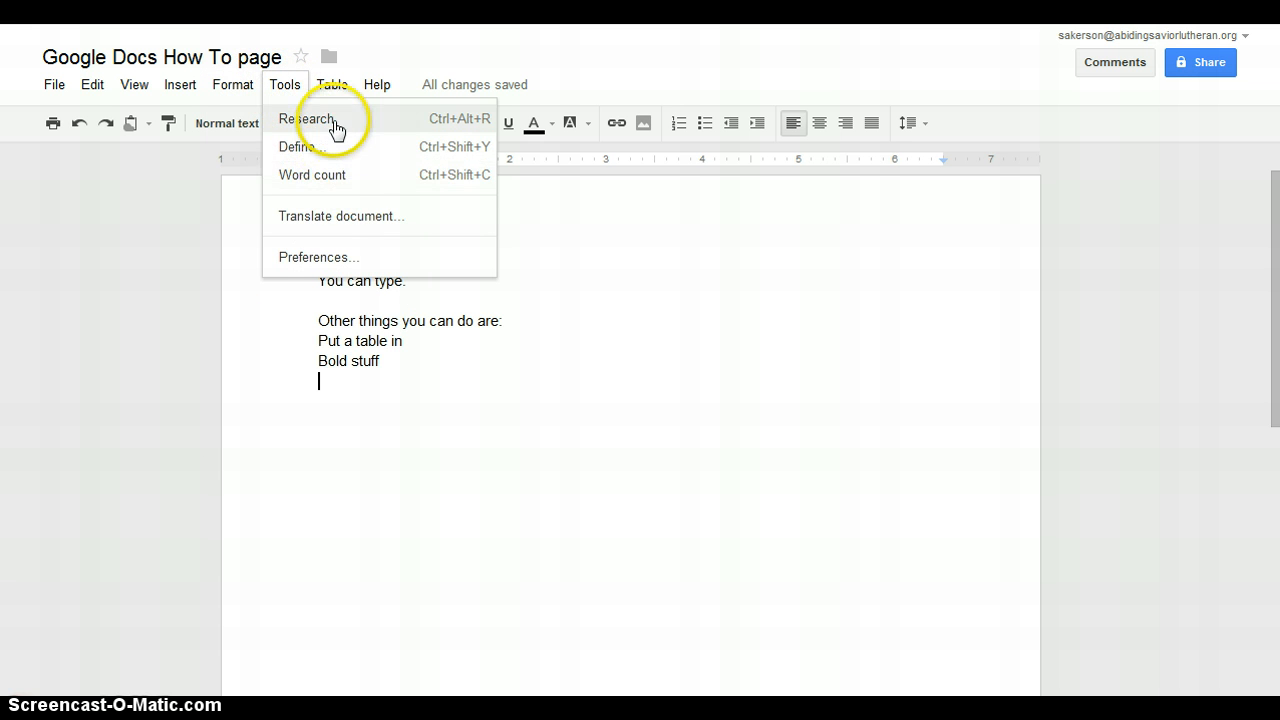
pyautogui.click(342, 122)
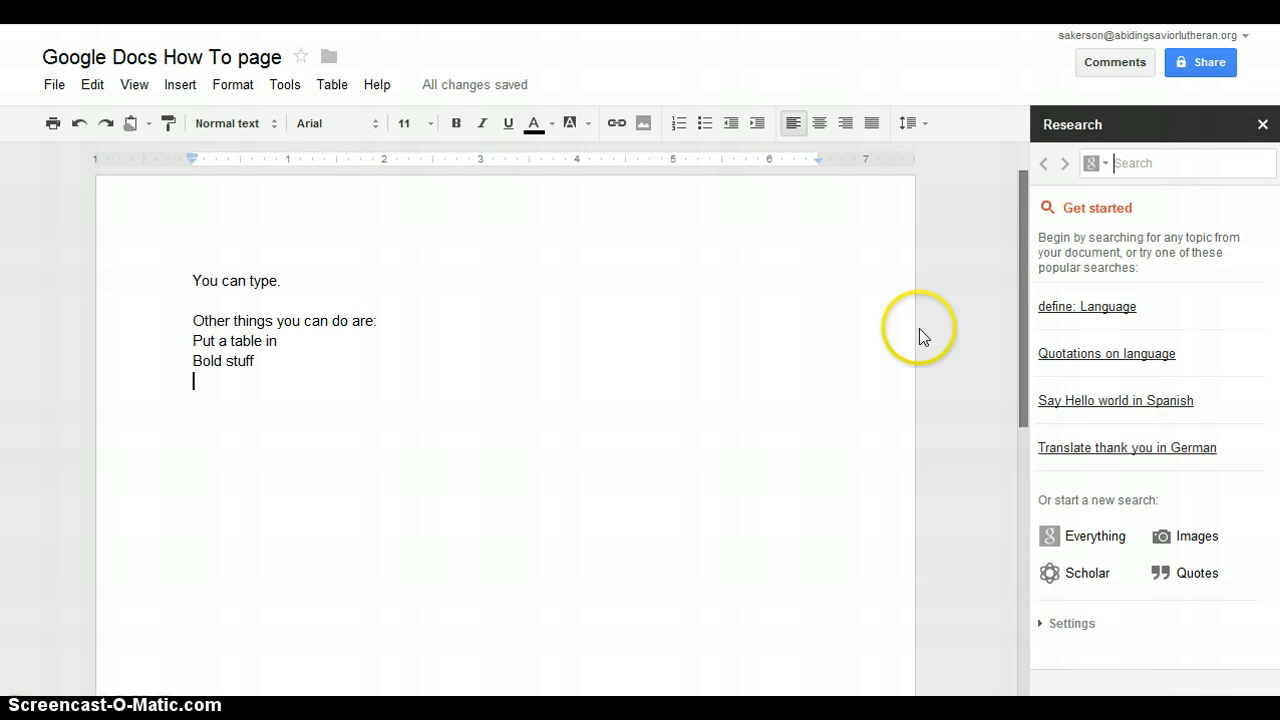
pyautogui.click(1192, 160)
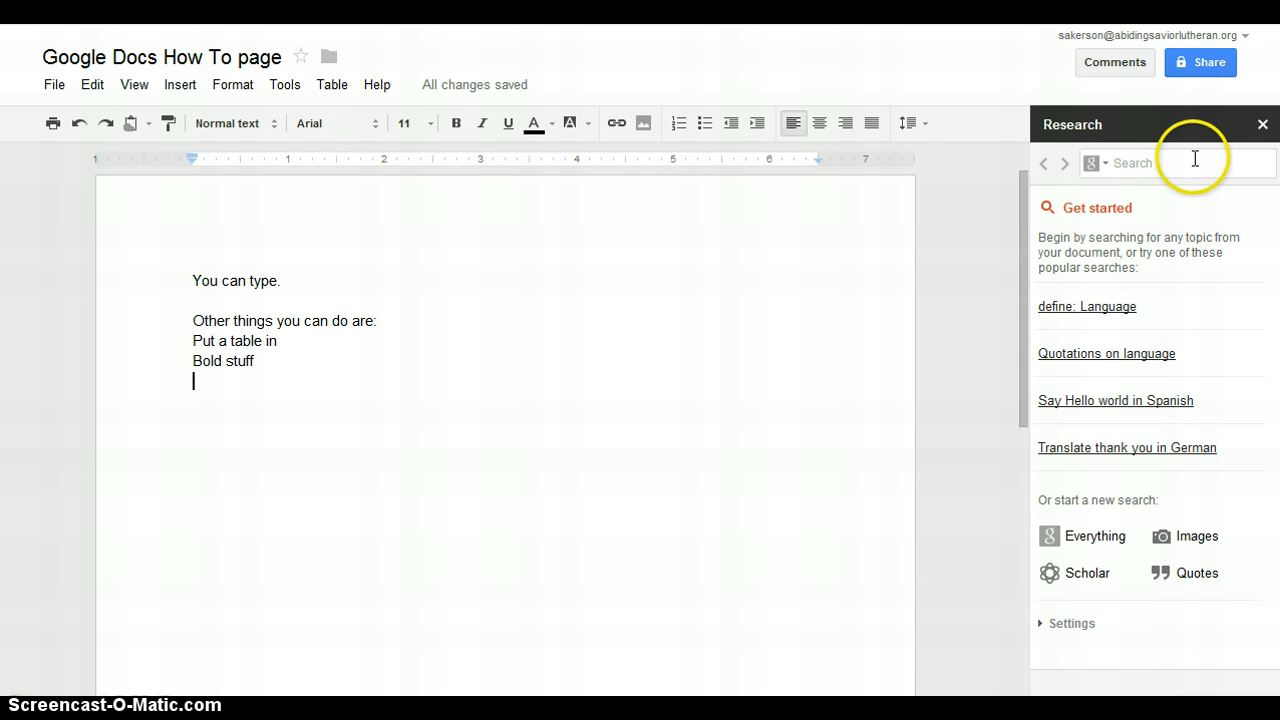
pyautogui.write('Lutheran Schools')
pyautogui.press('Return')
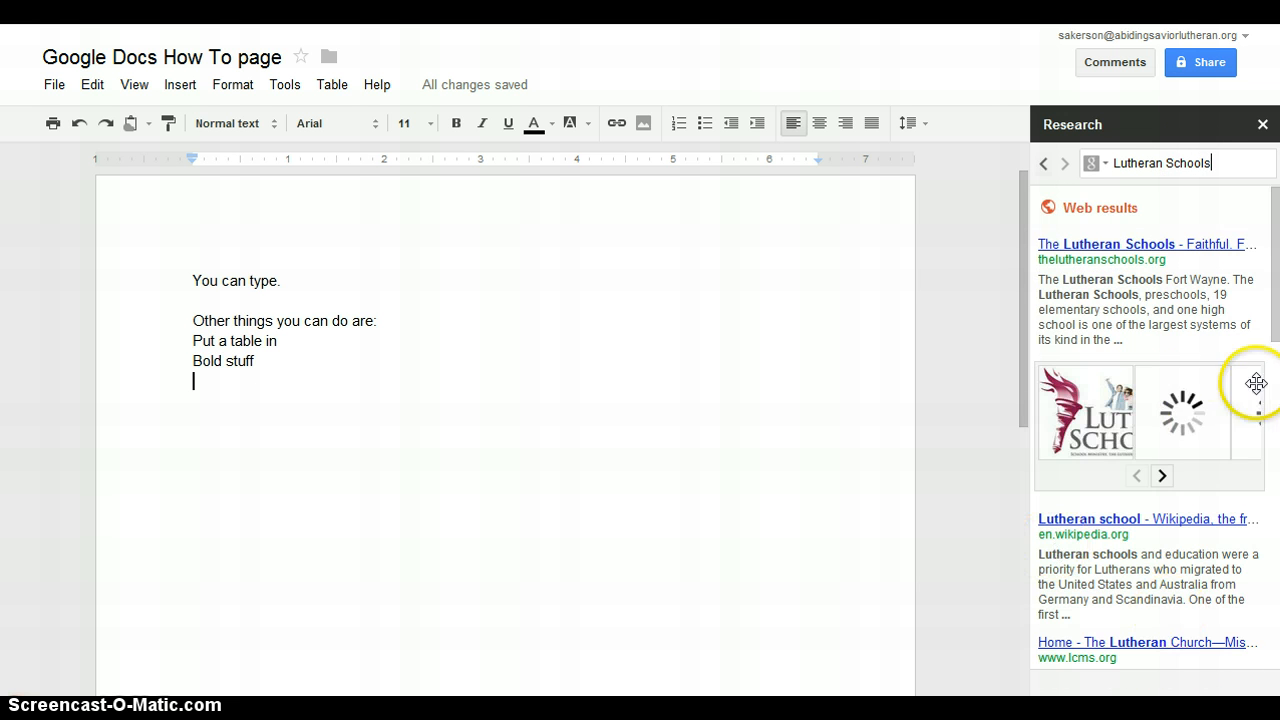
# - Review the research results by opening the Wikipedia article on Lutheran school, returning to the document, and browsing further result images
pyautogui.moveTo(1175, 528)
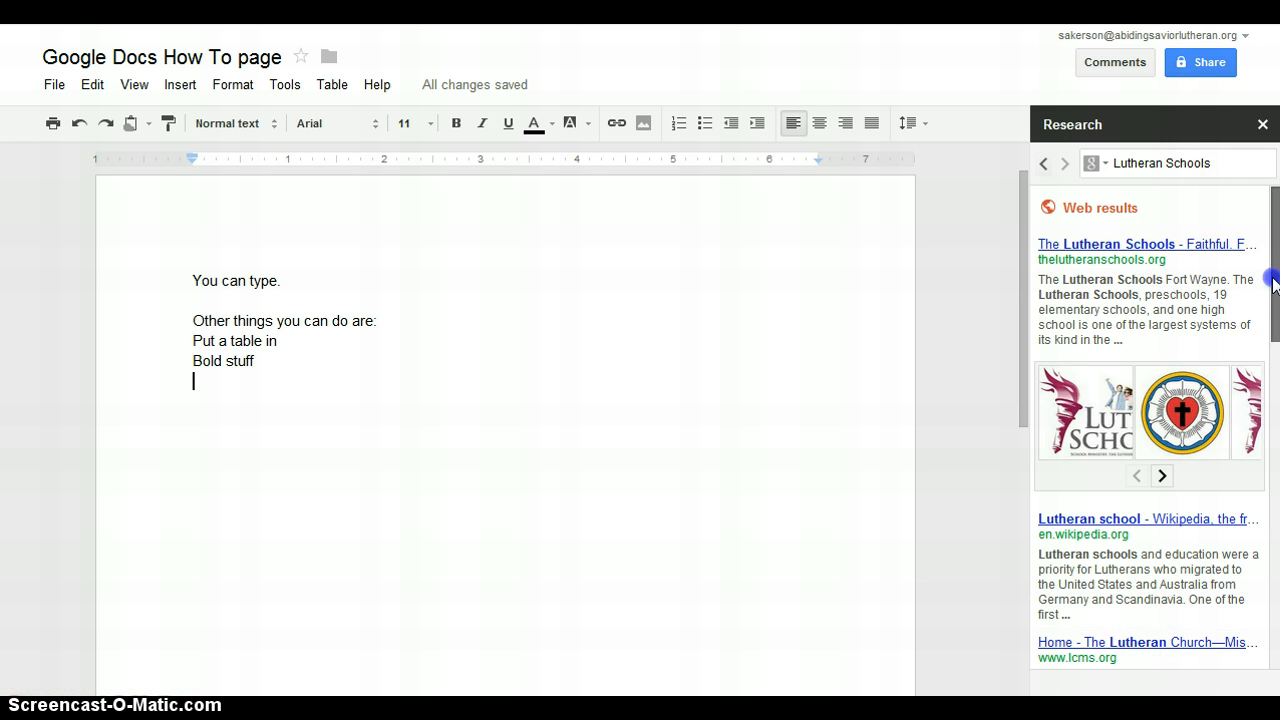
pyautogui.moveTo(1273, 285); pyautogui.dragTo(1274, 350)
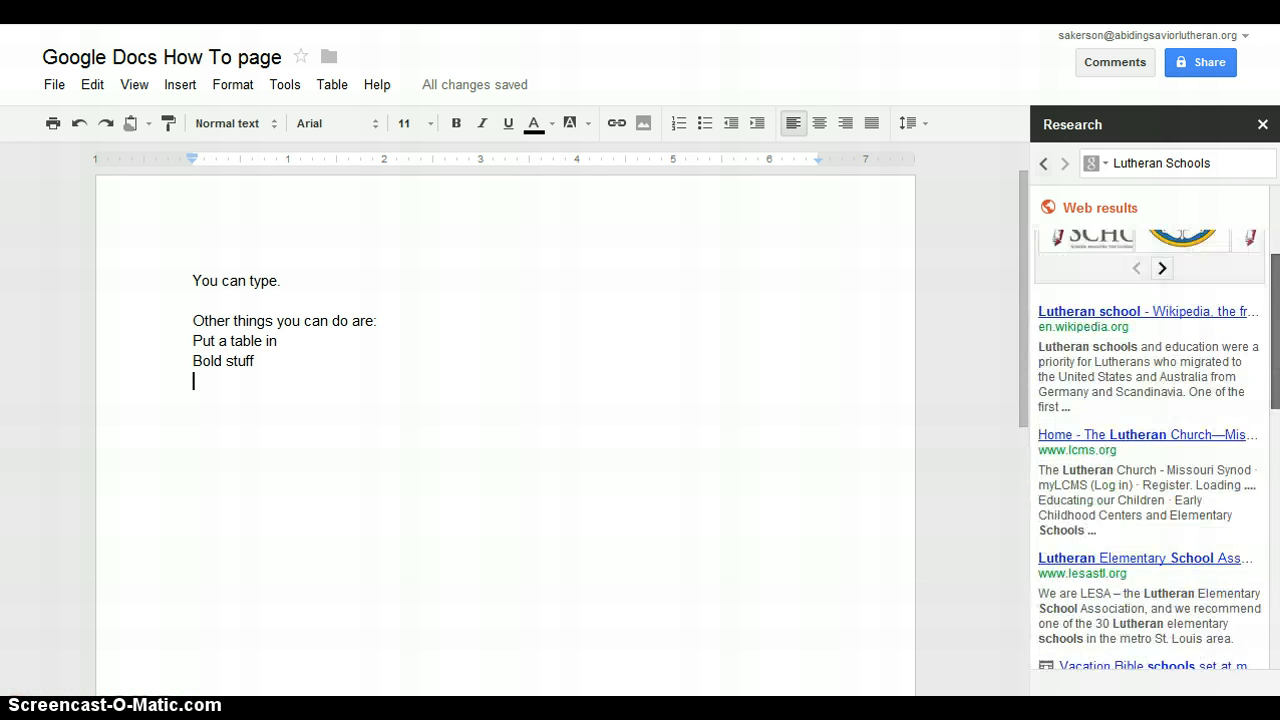
pyautogui.click(1175, 413)
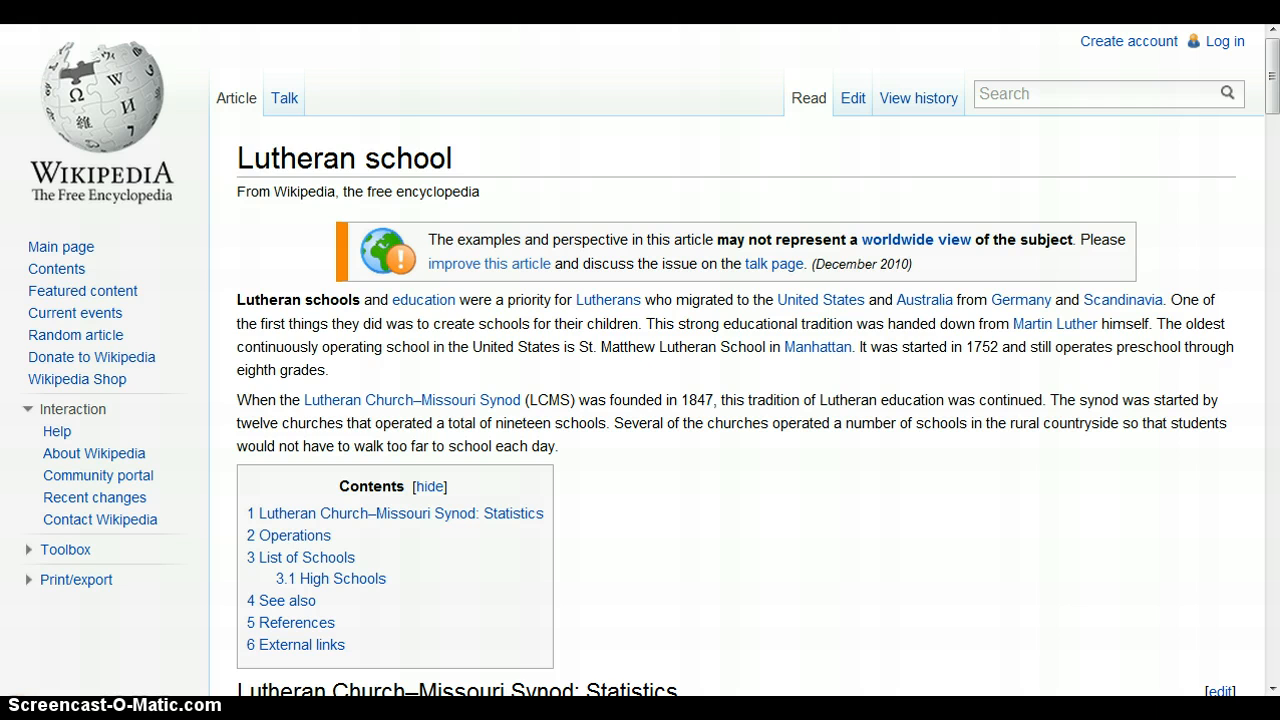
pyautogui.hotkey('ctrl', 'w')
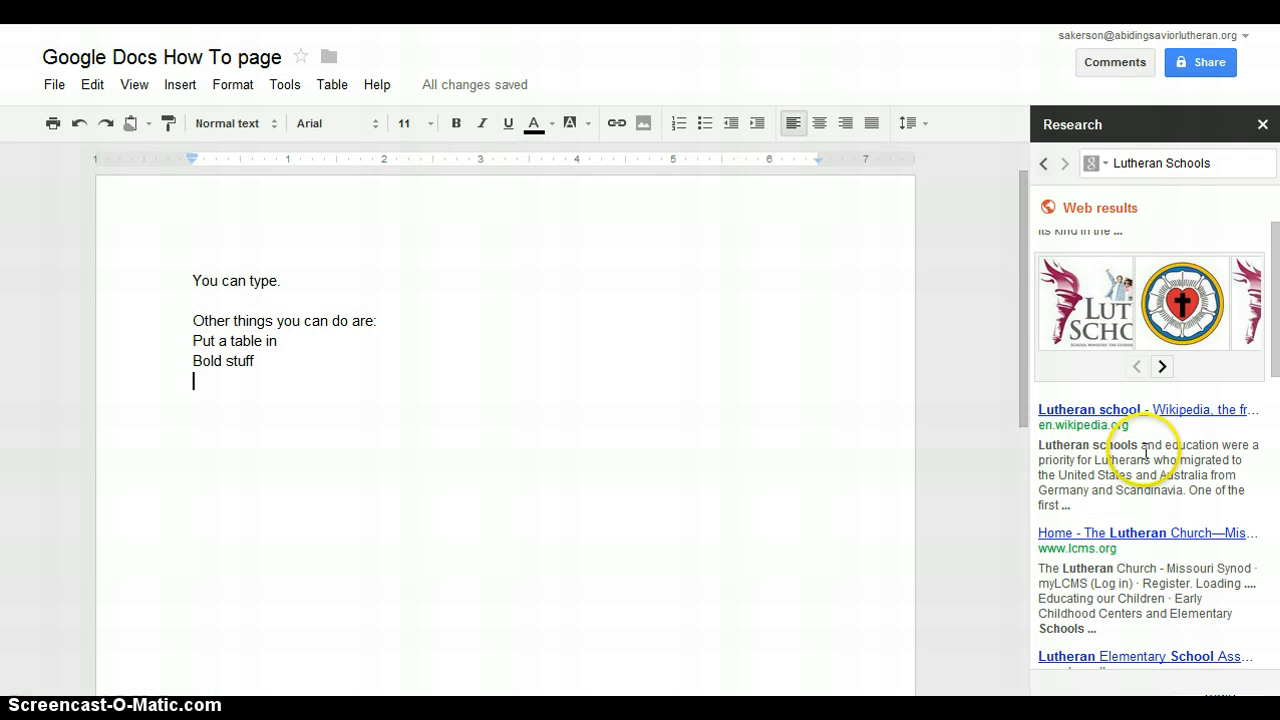
pyautogui.moveTo(1128, 468)
pyautogui.click(1162, 368)
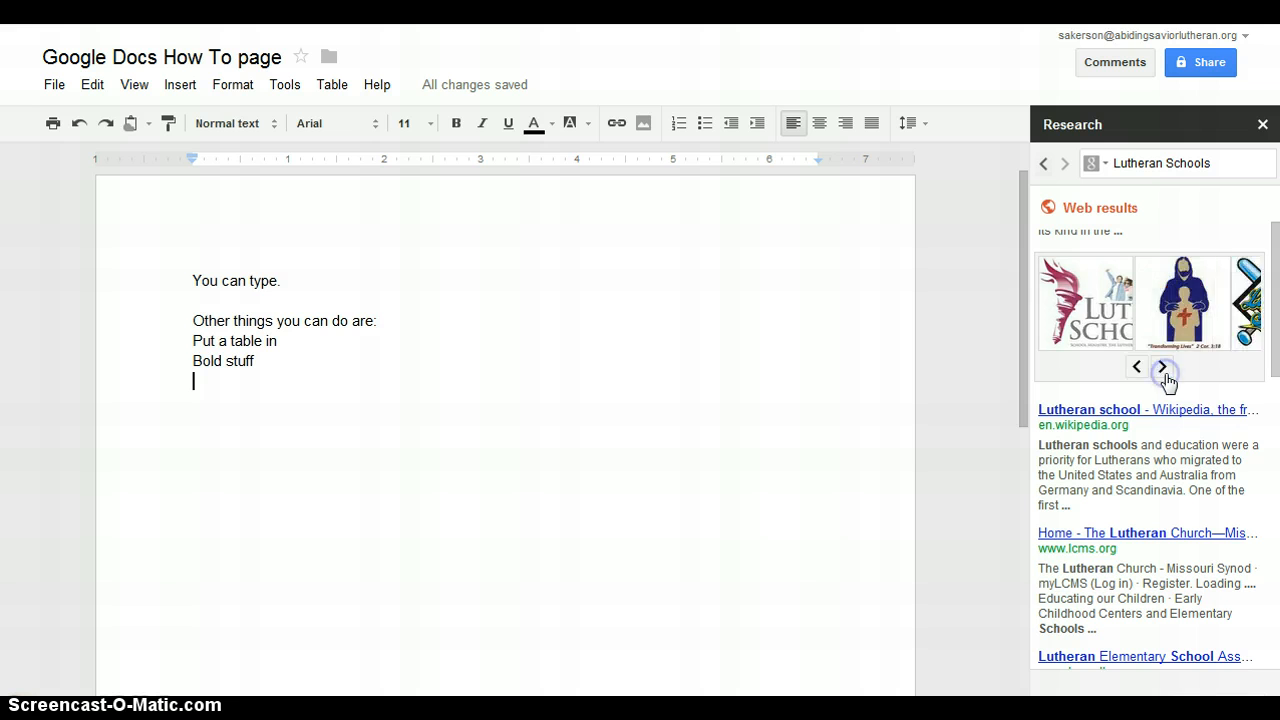
# - Insert the round emblem with a black cross on a red heart from the research image results below "Bold stuff" and close the Research tool
pyautogui.click(1136, 368)
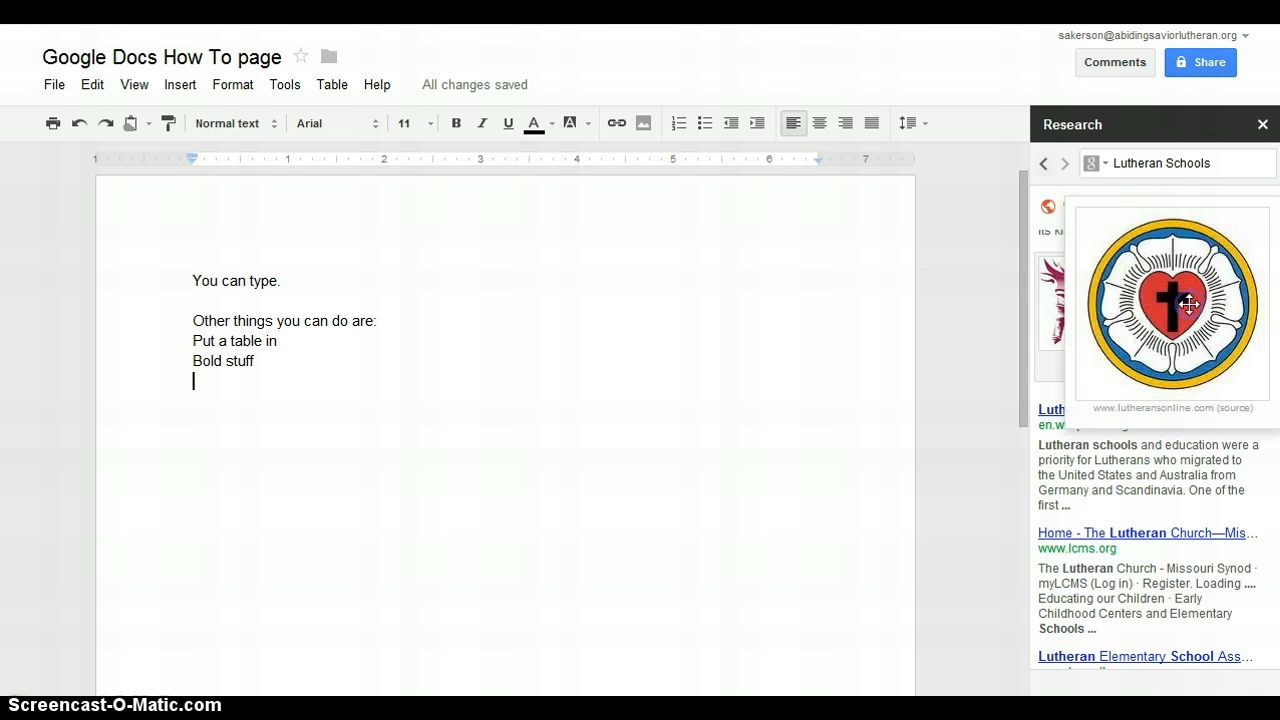
pyautogui.rightClick(1189, 304)
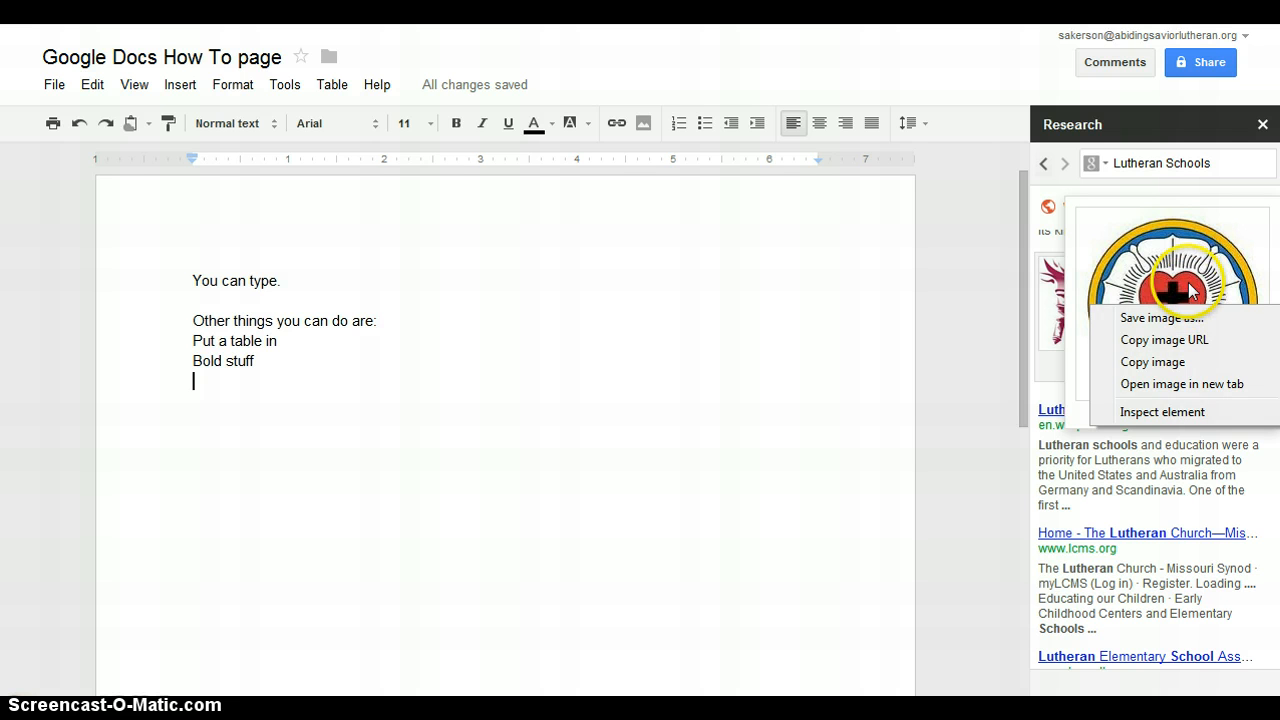
pyautogui.click(1183, 280)
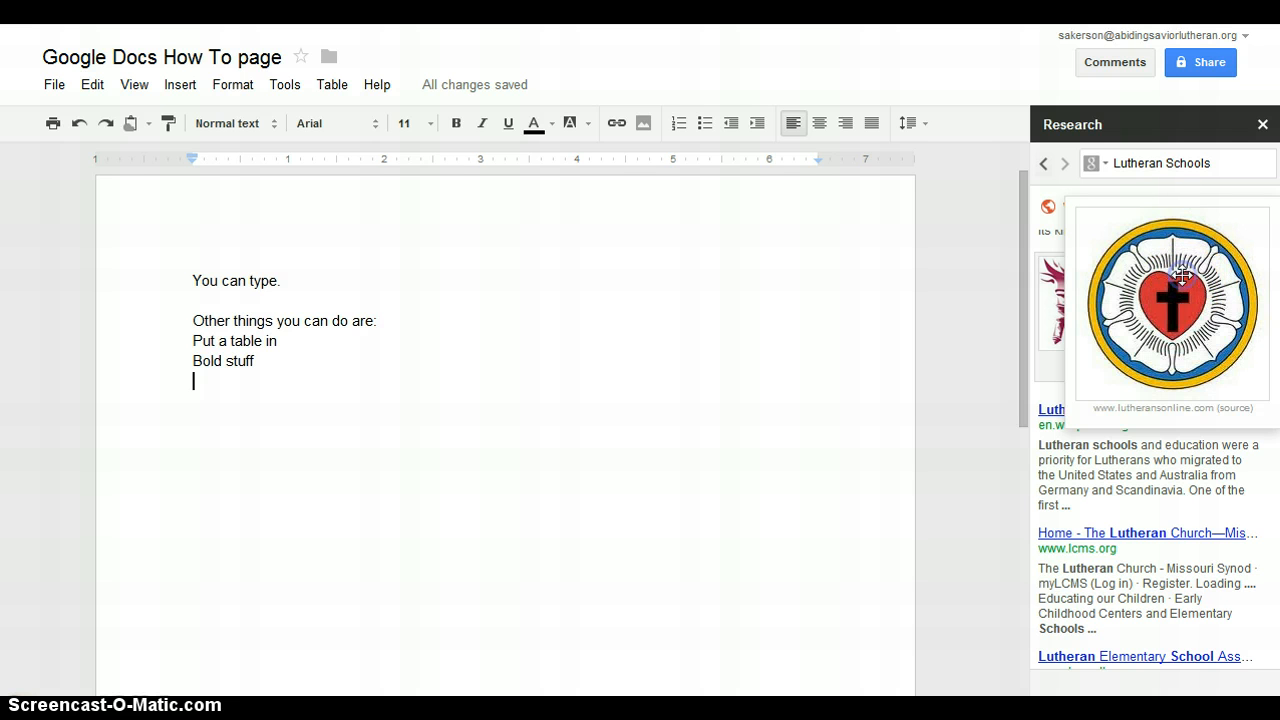
pyautogui.moveTo(1170, 295); pyautogui.dragTo(669, 373)
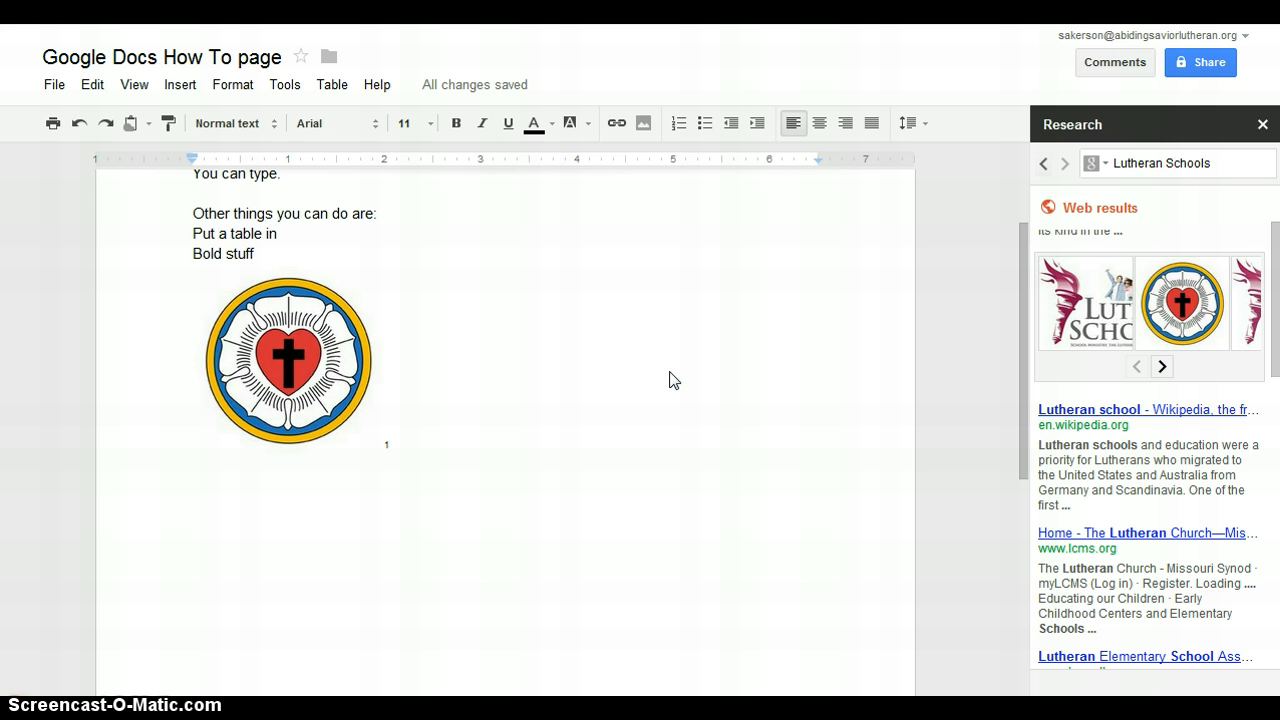
pyautogui.click(1262, 124)
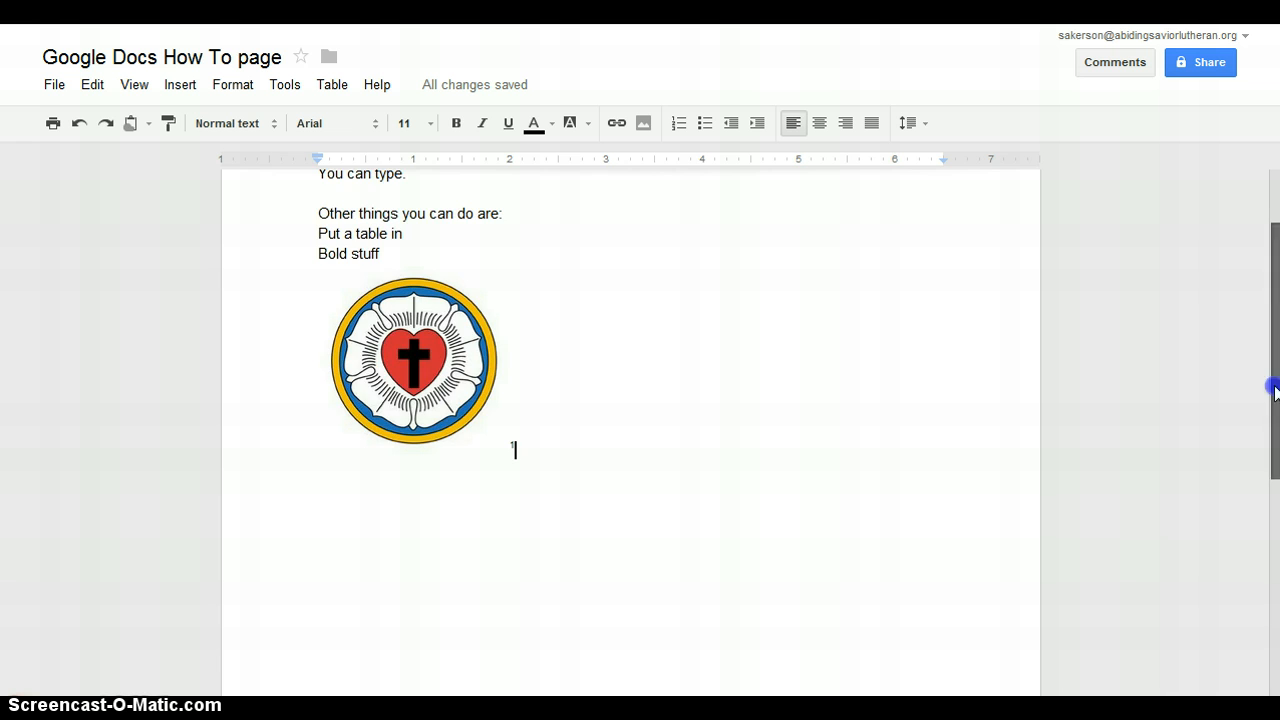
pyautogui.moveTo(1272, 394); pyautogui.dragTo(1273, 320)
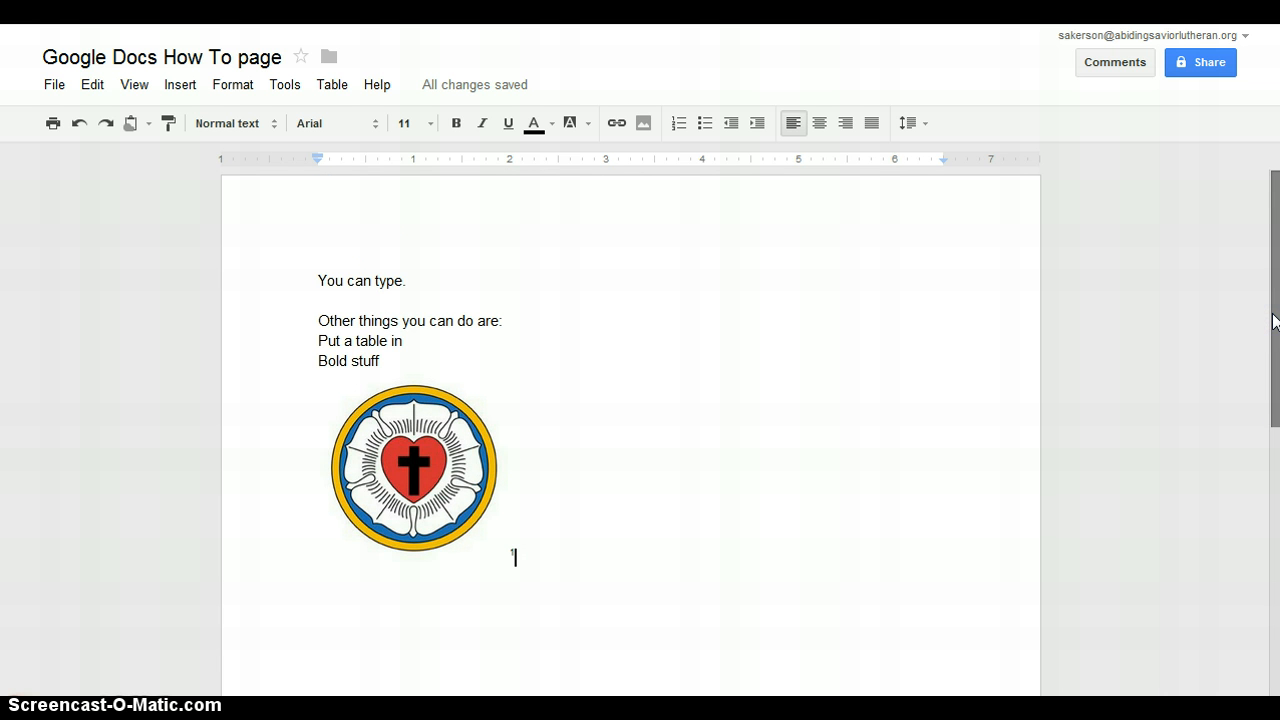